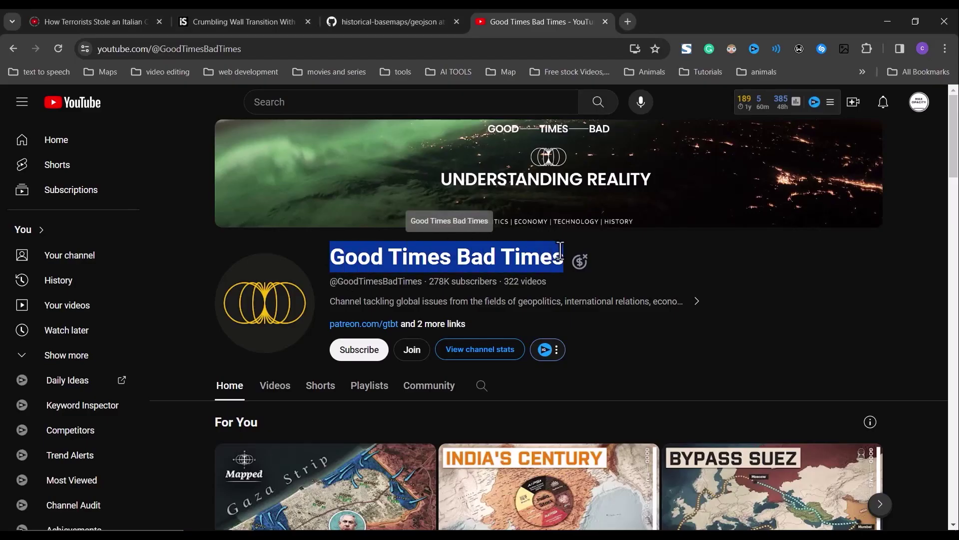
# Step: Deselect the channel title and scroll down the Good Times Bad Times Home tab of map videos
pyautogui.click(625, 249)
pyautogui.scroll(-12, 626, 254)
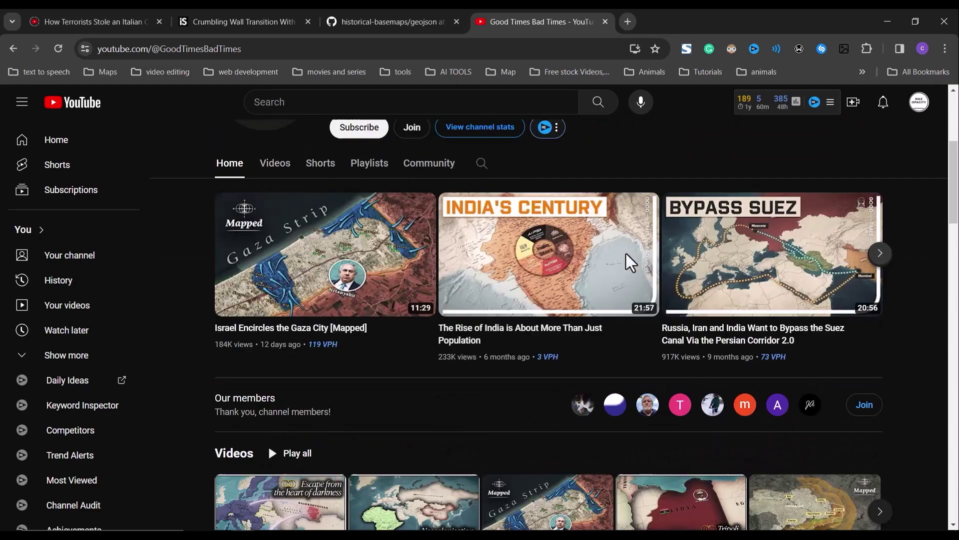
pyautogui.scroll(-12, 607, 330)
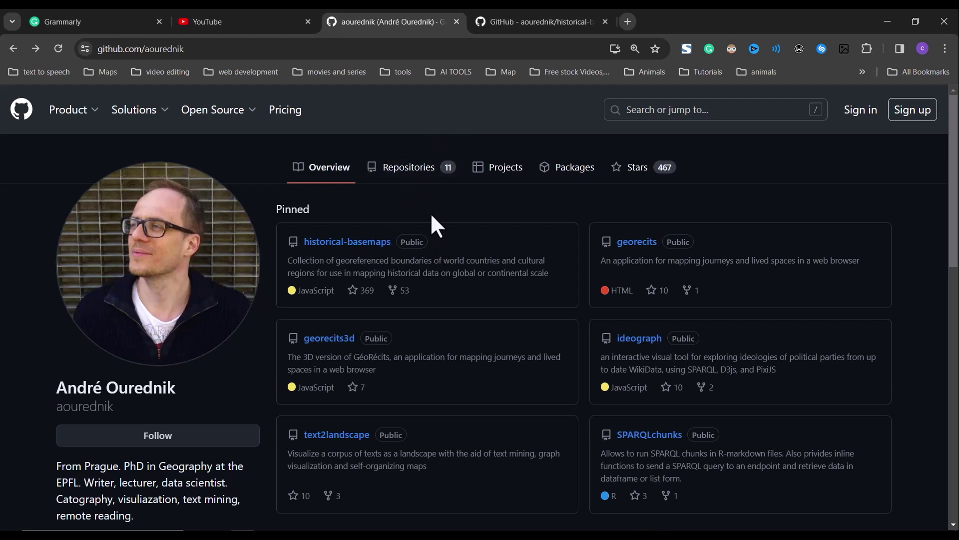
# Step: Open the pinned historical-basemaps repository and select its full URL in the address bar
pyautogui.click(361, 244)
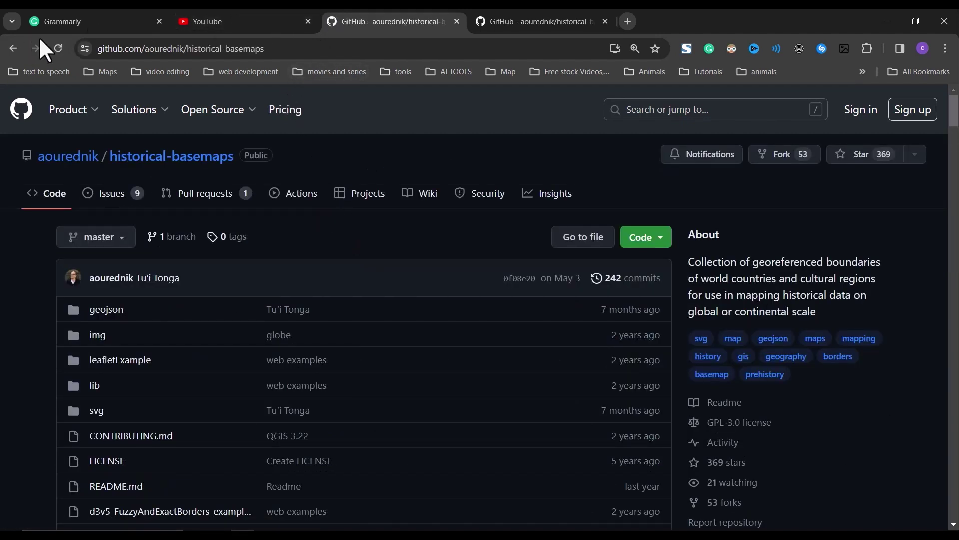
pyautogui.moveTo(280, 48); pyautogui.dragTo(70, 40)
pyautogui.hotkey('ctrl', 'c')
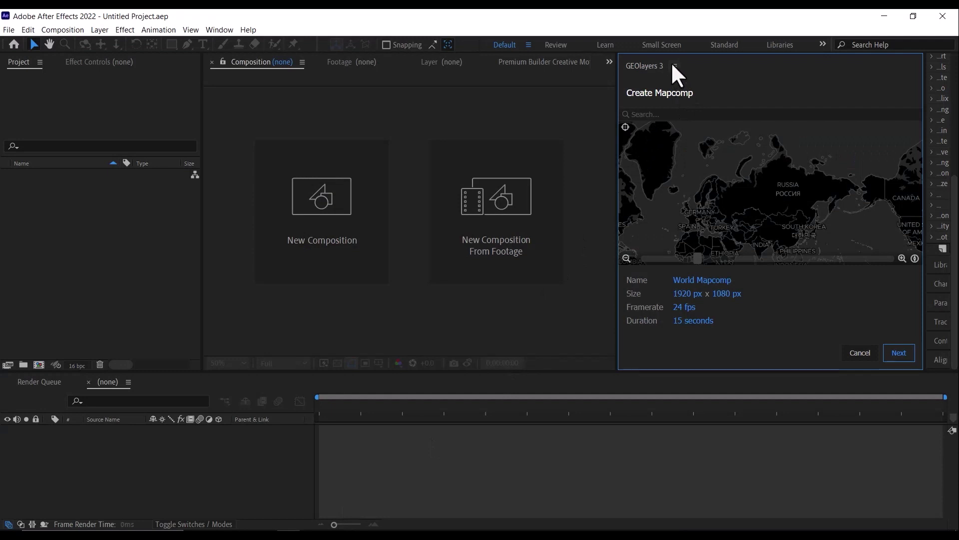
# Step: In GEOlayers Preferences, add a new Feature Search source of type GitHub Repo
pyautogui.click(674, 66)
pyautogui.click(718, 178)
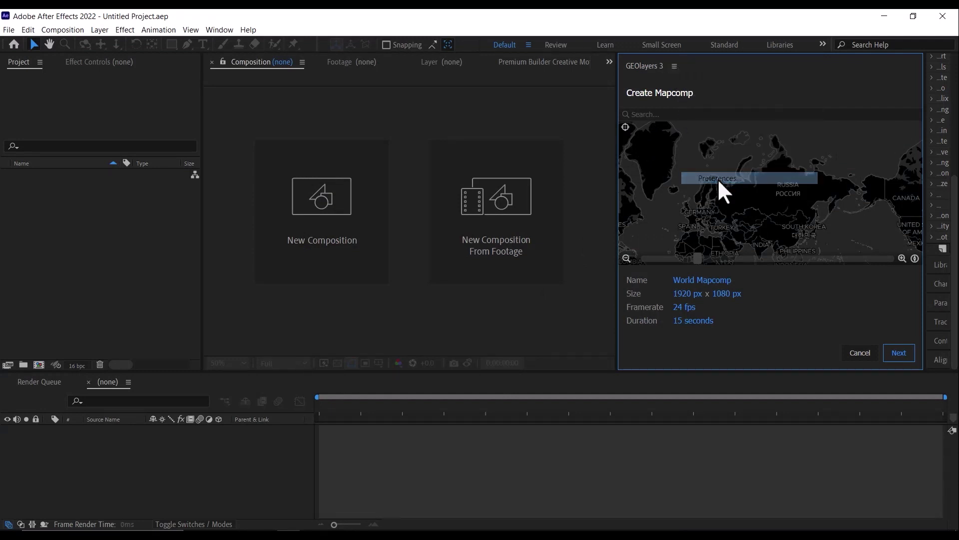
pyautogui.scroll(-4, 789, 200)
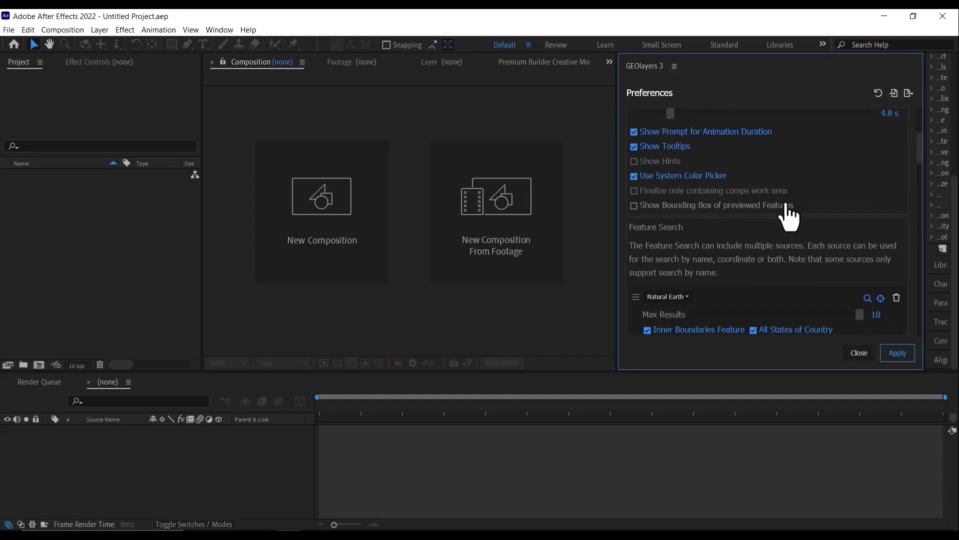
pyautogui.scroll(-6, 785, 210)
pyautogui.scroll(3, 780, 214)
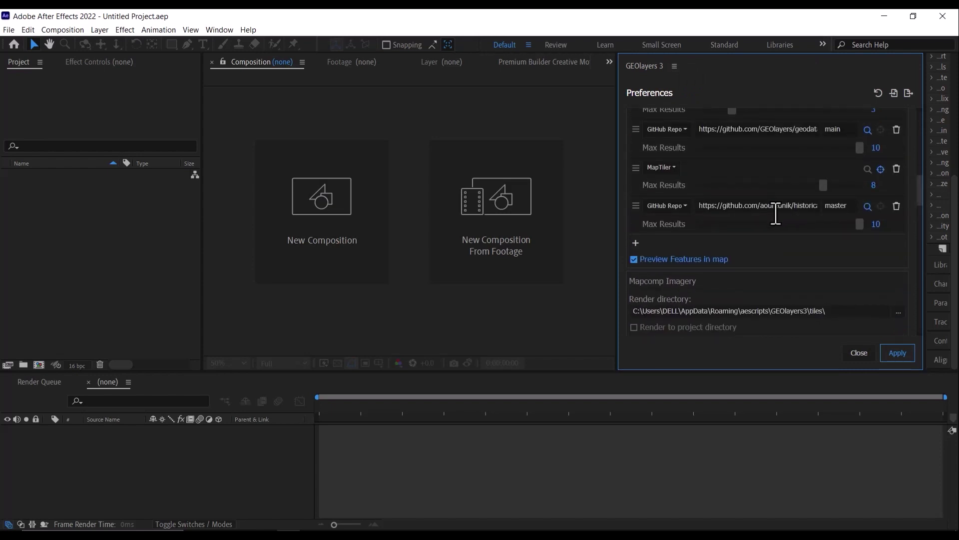
pyautogui.click(636, 243)
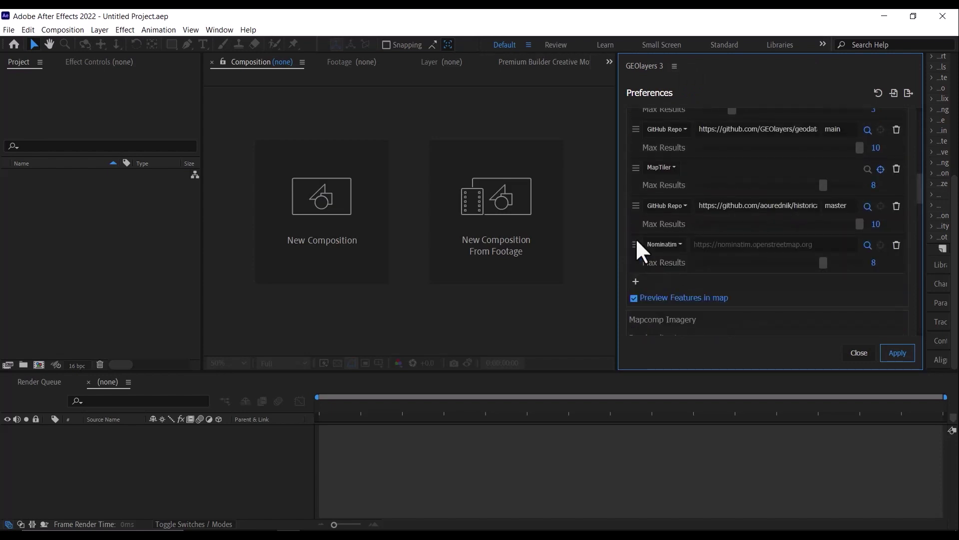
pyautogui.click(664, 248)
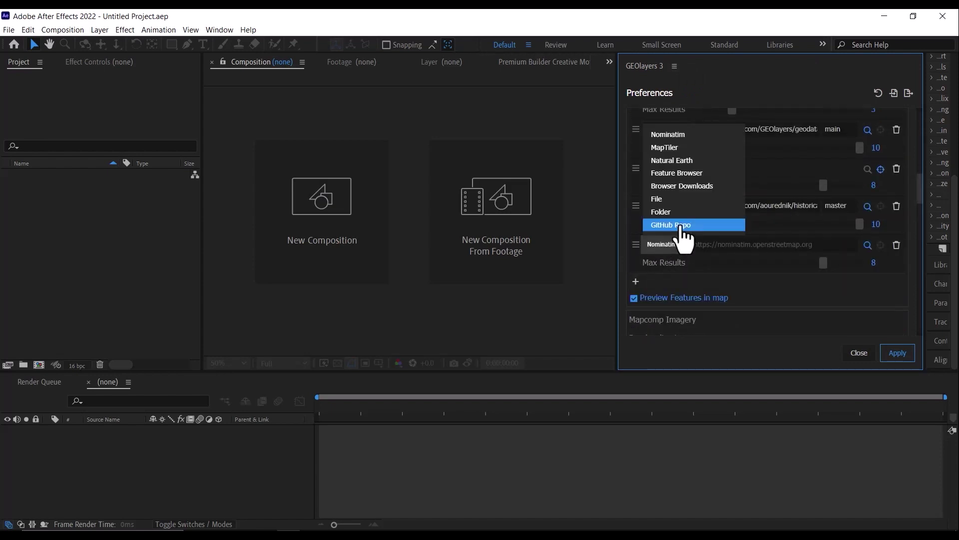
pyautogui.click(681, 226)
# Step: Paste the historical-basemaps URL, enter branch master, remove the duplicate source, and apply
pyautogui.click(721, 245)
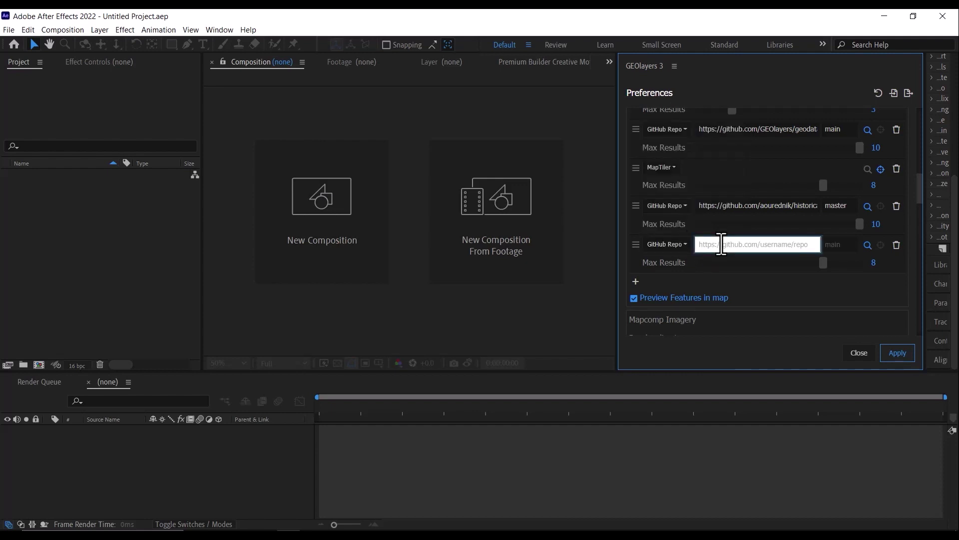
pyautogui.hotkey('ctrl', 'v')
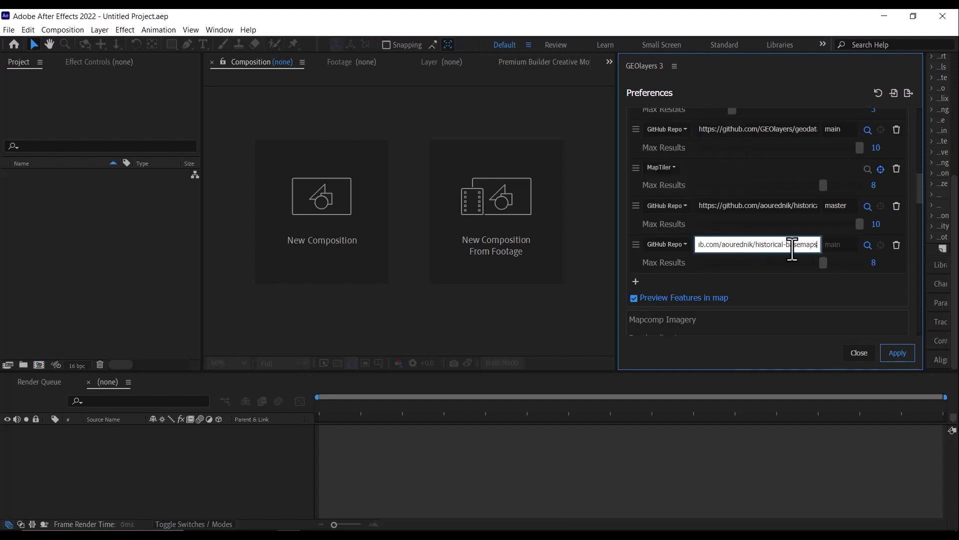
pyautogui.click(835, 244)
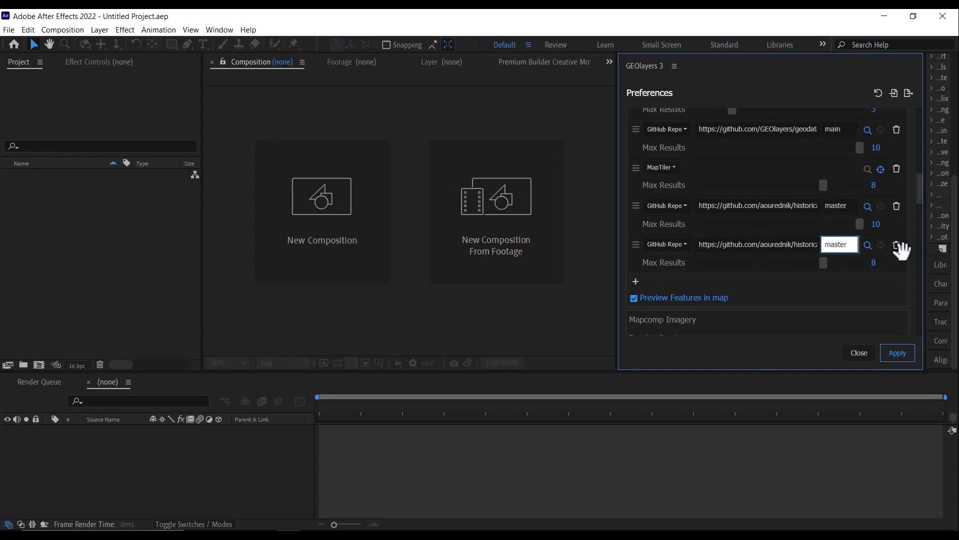
pyautogui.click(897, 245)
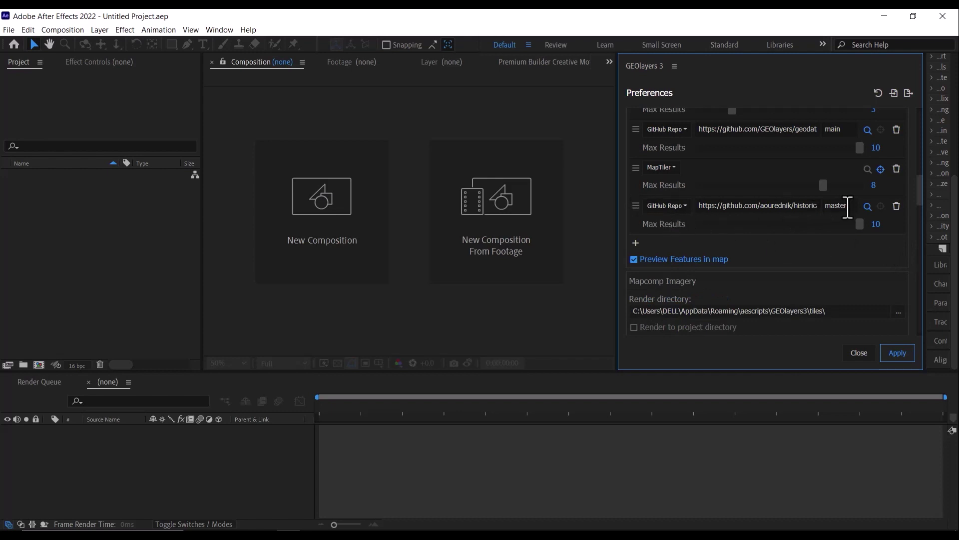
pyautogui.moveTo(859, 235)
pyautogui.mouseDown()
pyautogui.moveTo(846, 243)
pyautogui.moveTo(862, 245)
pyautogui.mouseUp()
pyautogui.click(897, 354)
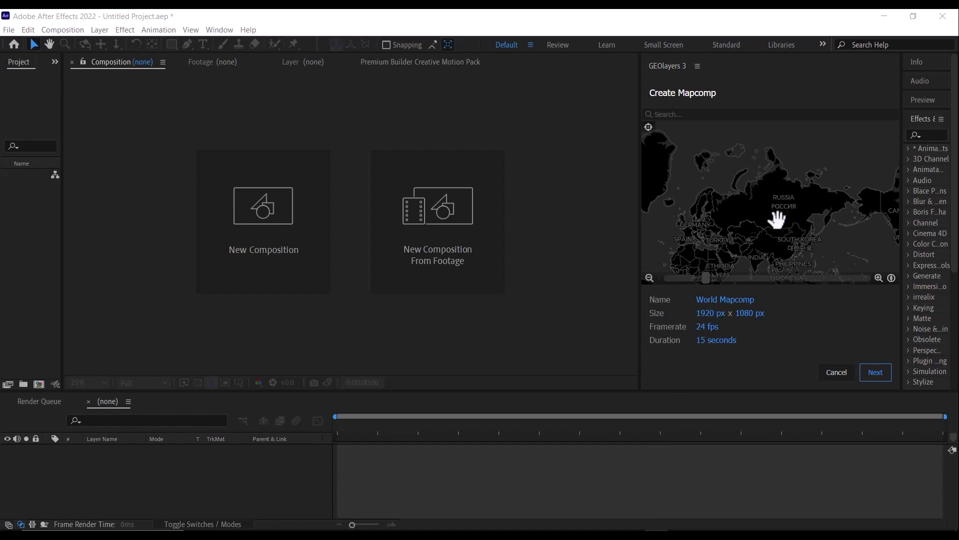
# Step: Zoom and pan the map to centre Russia, and set the mapcomp duration to 25 seconds
pyautogui.scroll(3, 782, 217)
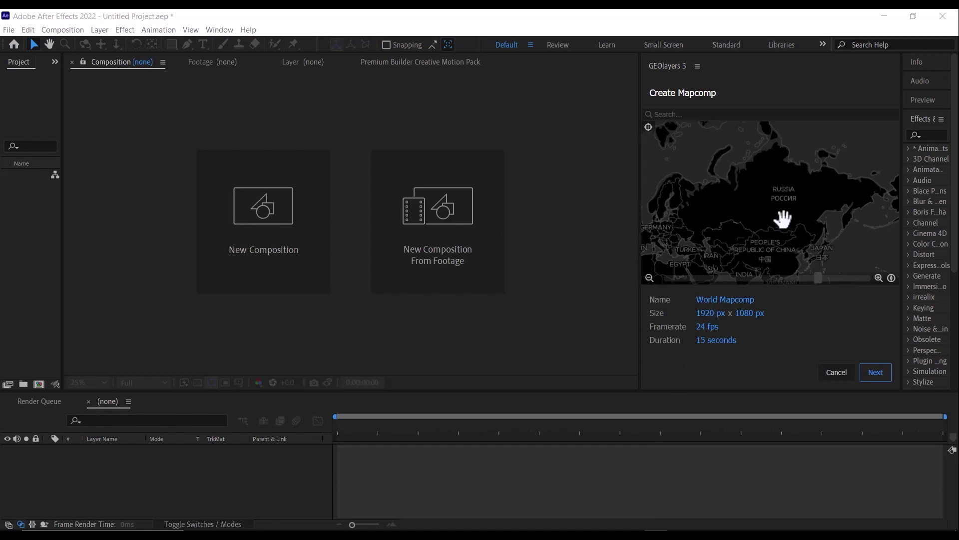
pyautogui.moveTo(769, 198); pyautogui.dragTo(768, 230)
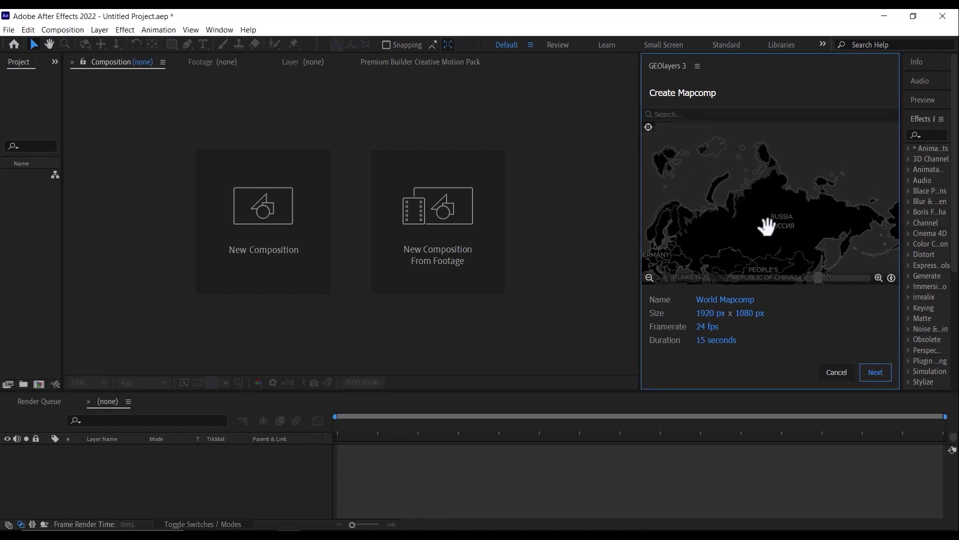
pyautogui.click(709, 342)
pyautogui.click(871, 369)
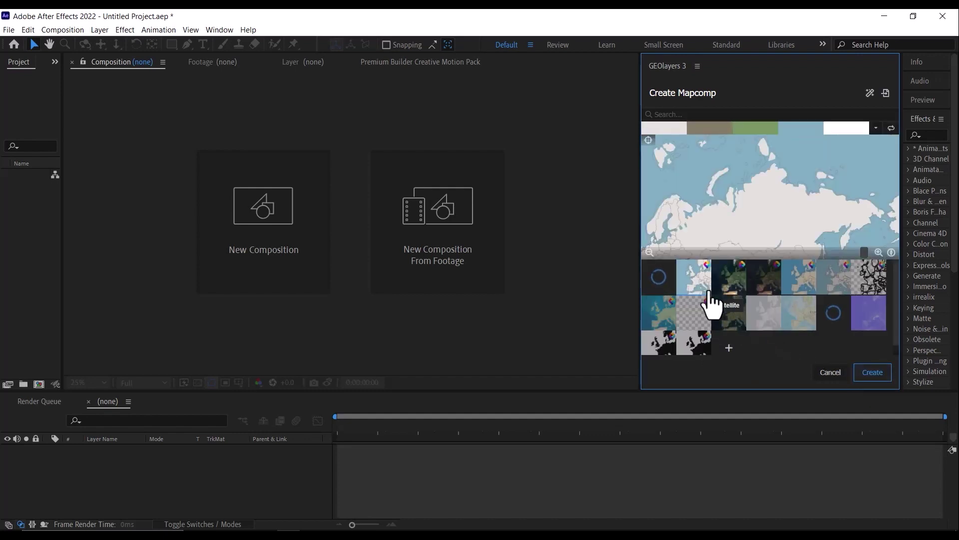
# Step: Choose the terrain imagery style and make its water dark blue and deep water blue
pyautogui.click(658, 314)
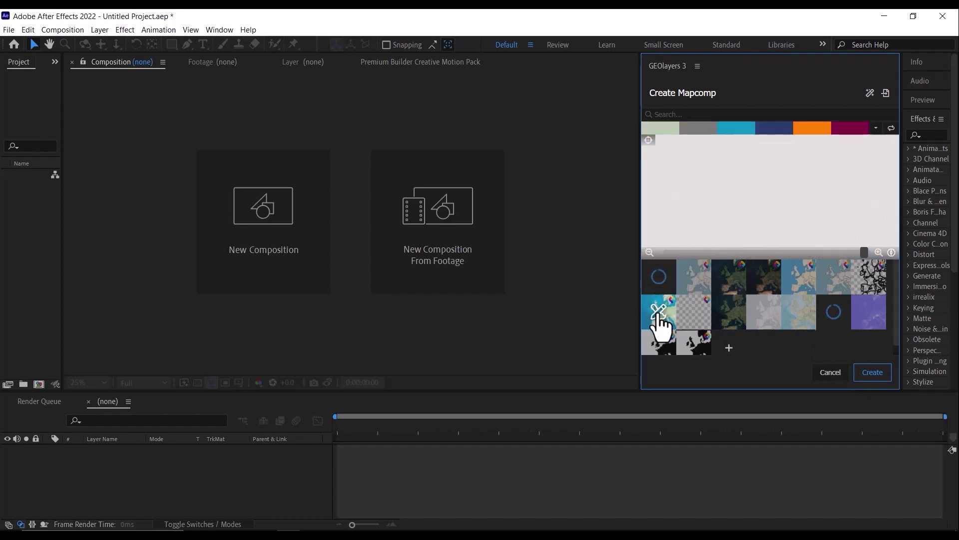
pyautogui.click(658, 313)
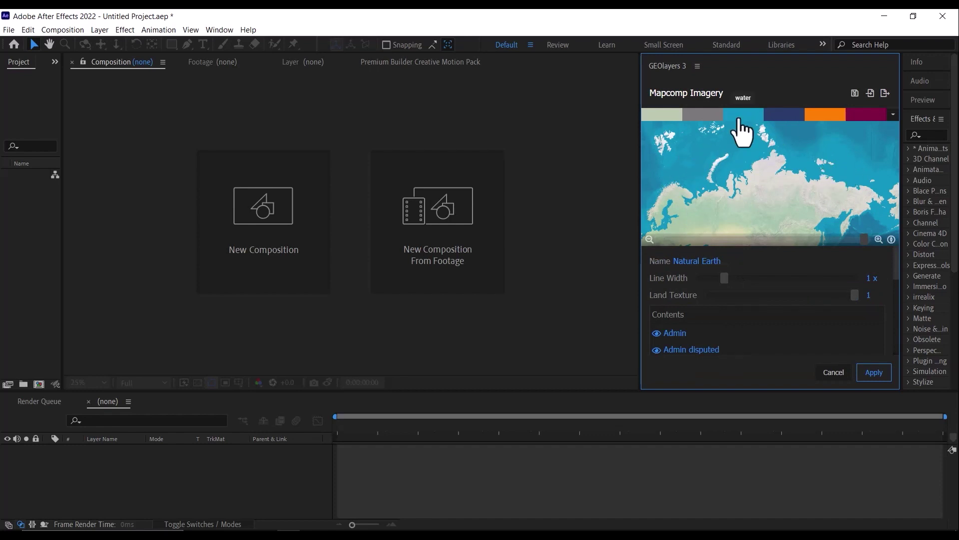
pyautogui.click(742, 133)
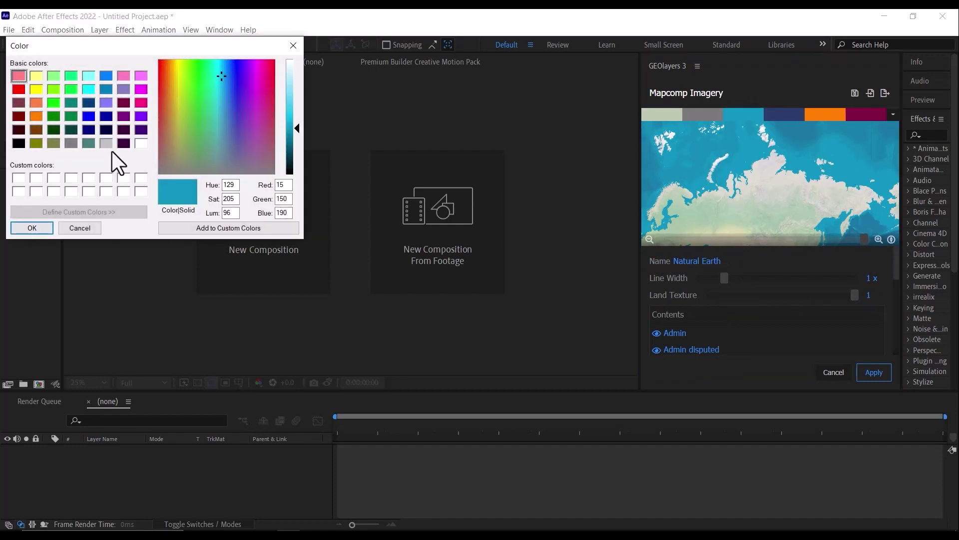
pyautogui.click(106, 118)
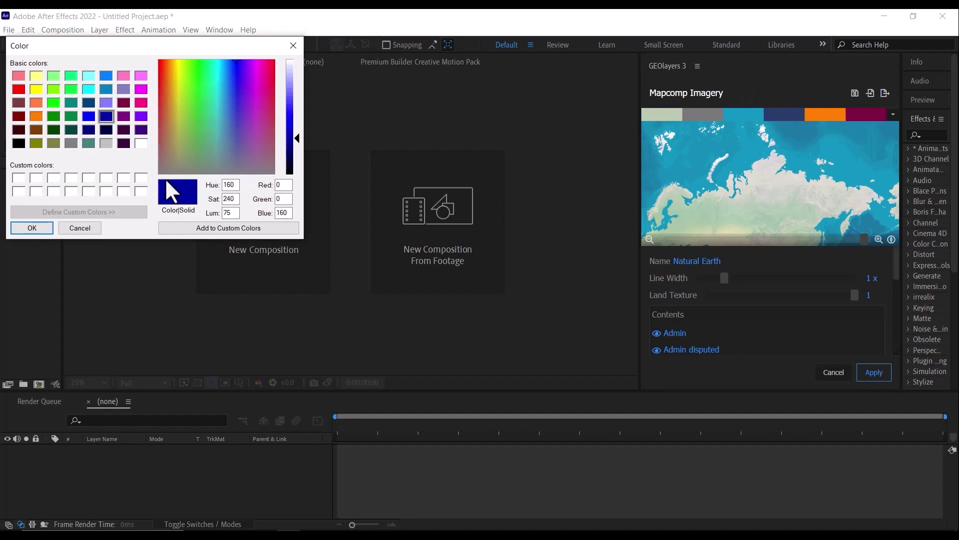
pyautogui.click(43, 232)
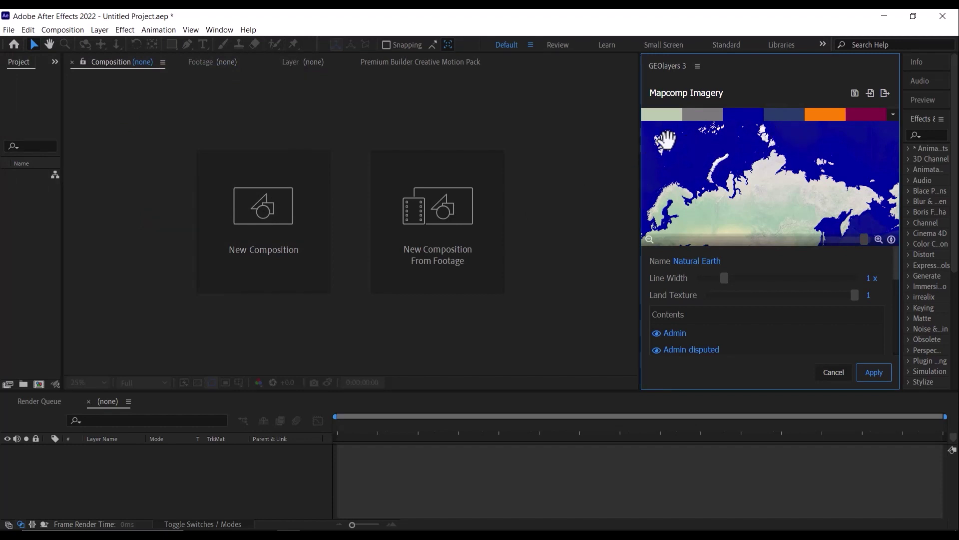
pyautogui.click(787, 121)
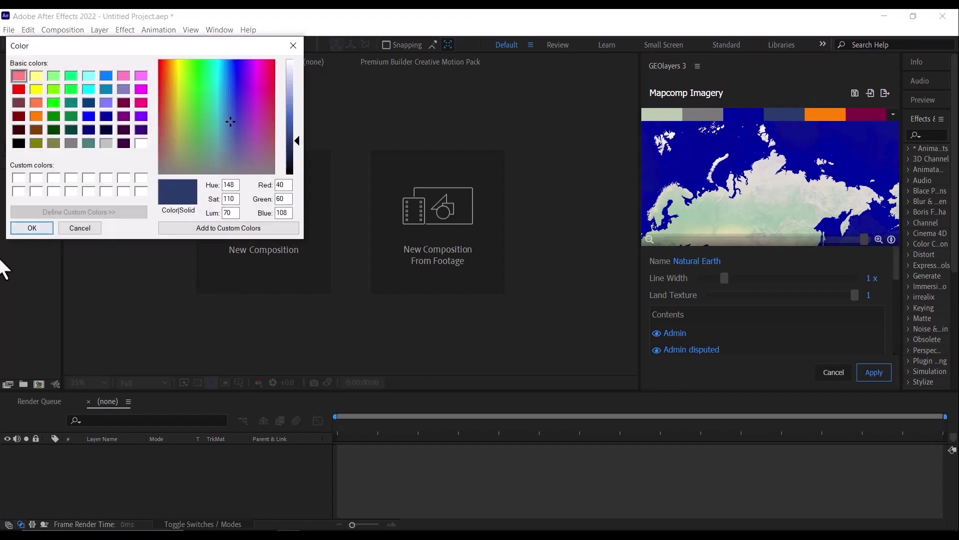
pyautogui.click(105, 118)
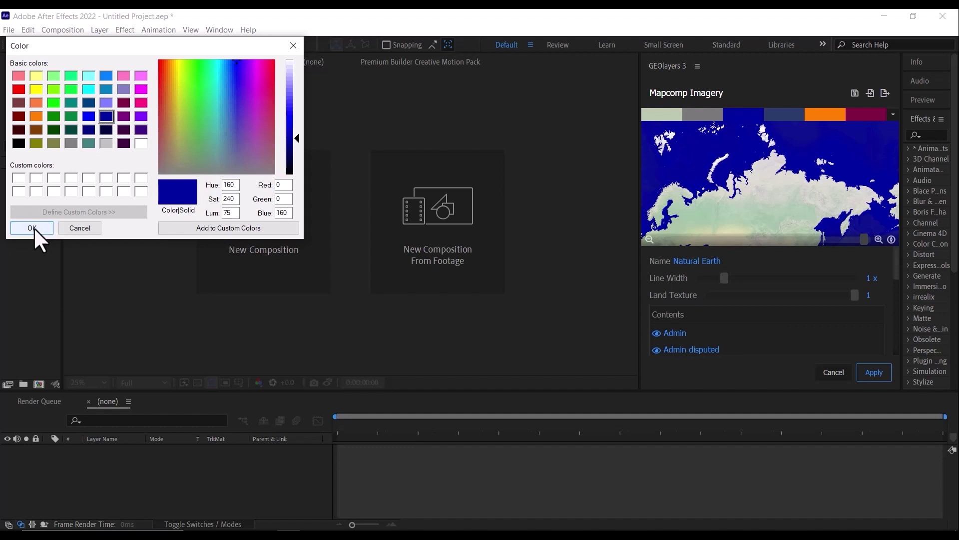
pyautogui.click(32, 228)
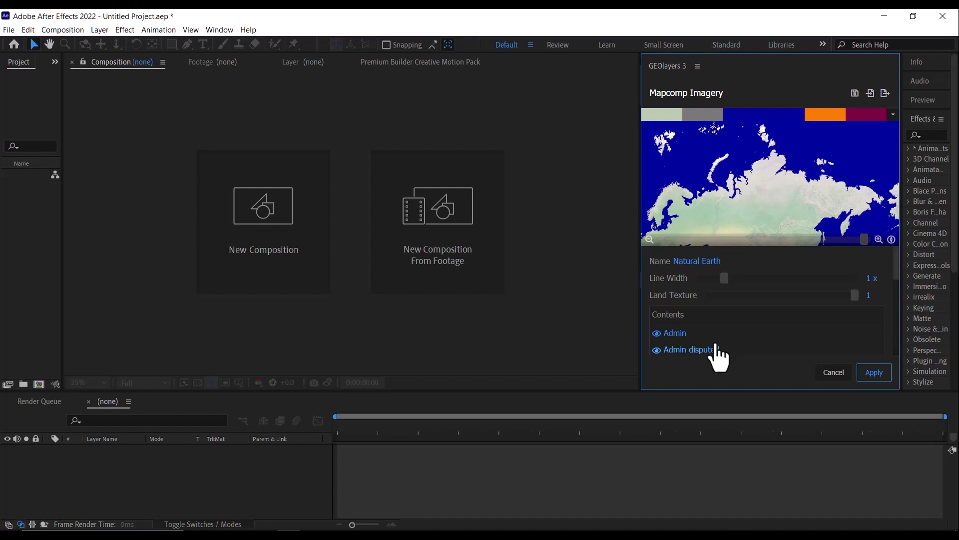
# Step: Hide the style's Background layer and apply the map imagery
pyautogui.scroll(-10, 715, 345)
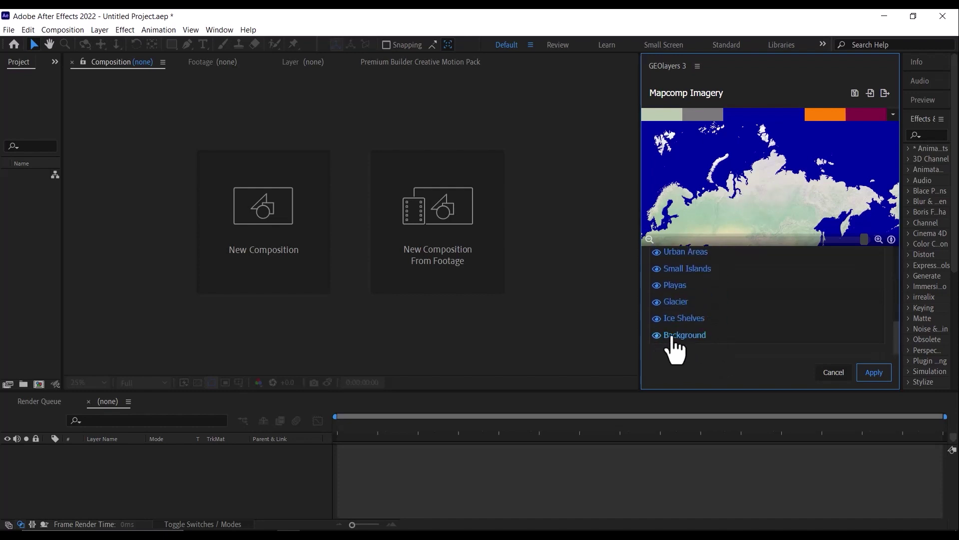
pyautogui.click(682, 336)
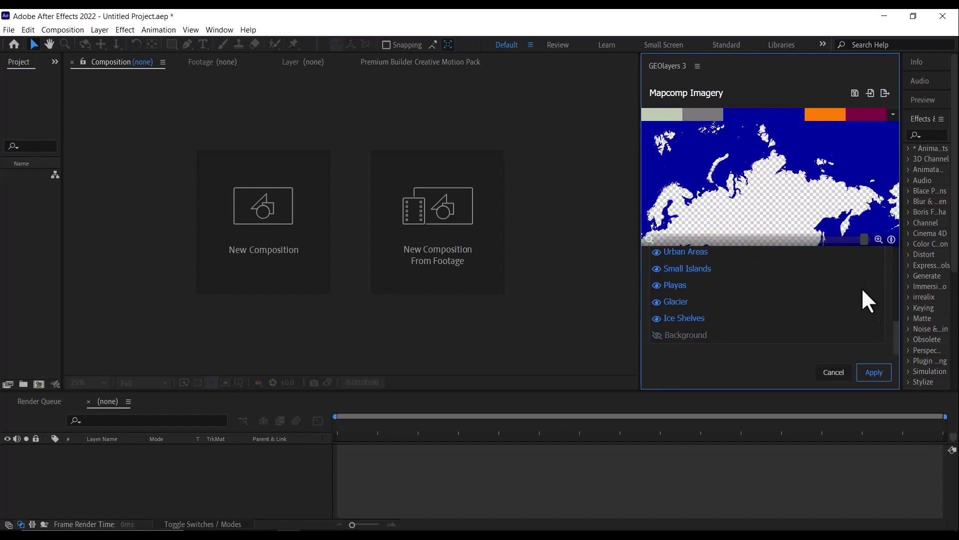
pyautogui.click(875, 373)
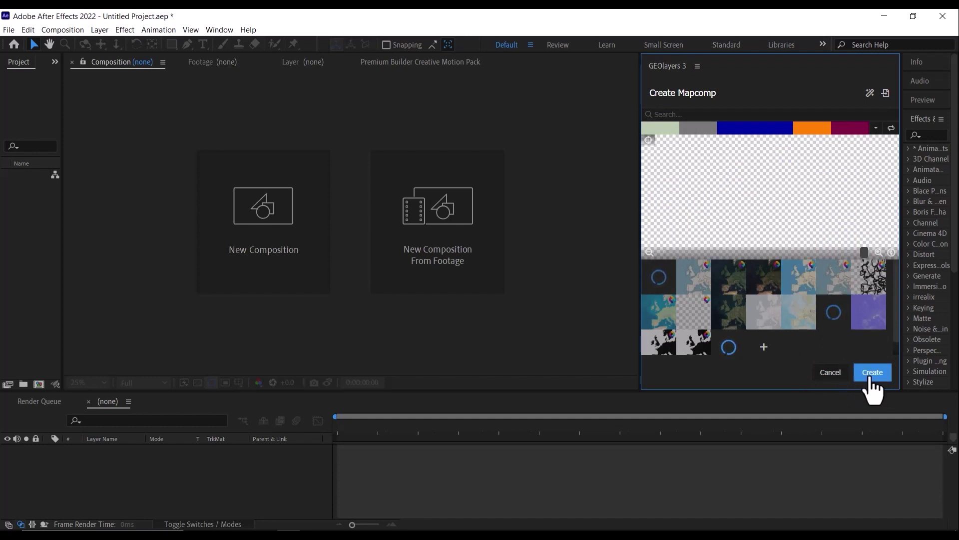
# Step: Create the World Mapcomp, then search GEOlayers for 1960 and scroll to world_1960.geojson
pyautogui.click(873, 373)
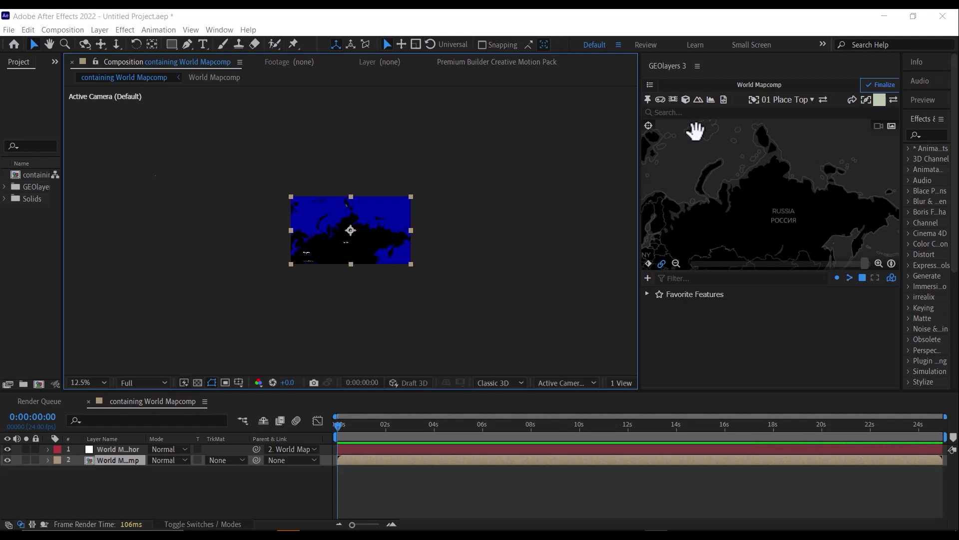
pyautogui.click(706, 112)
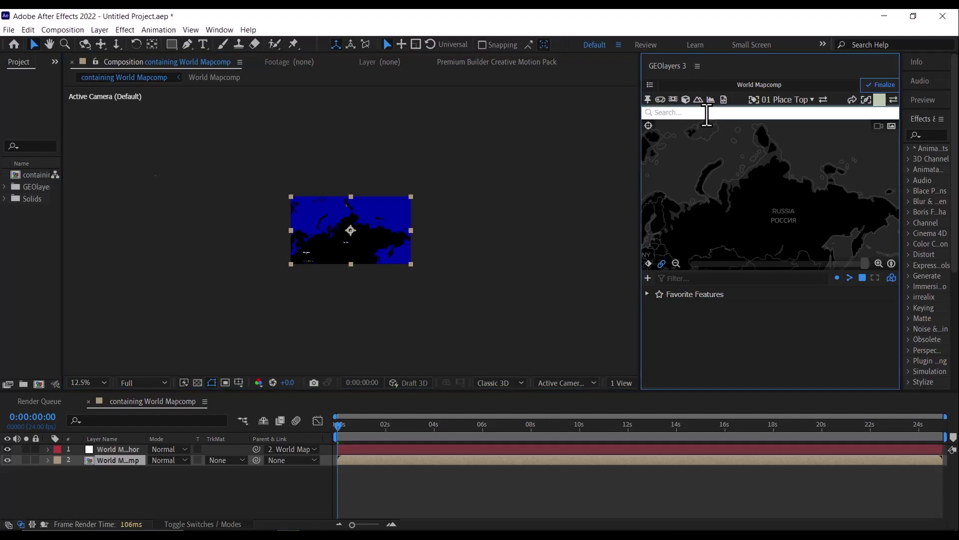
pyautogui.write('1960')
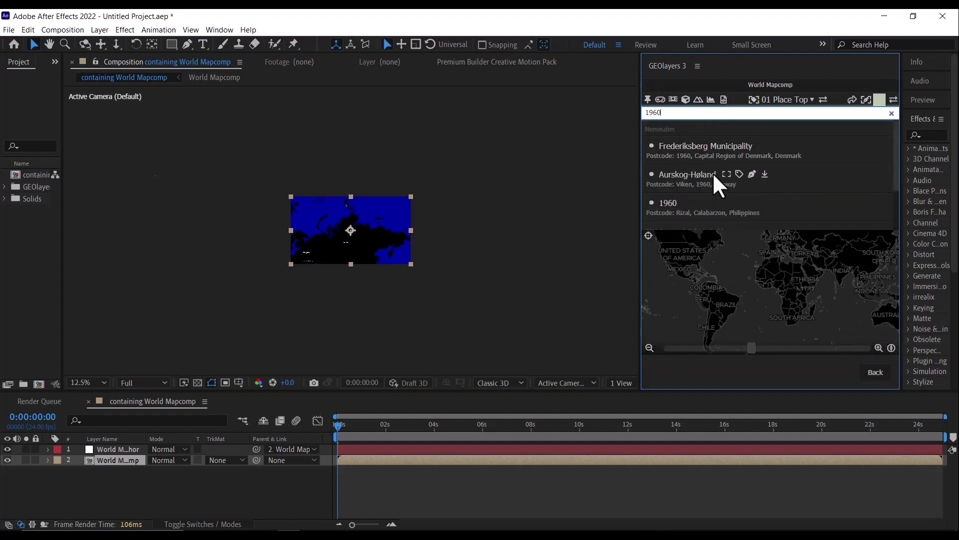
pyautogui.click(706, 175)
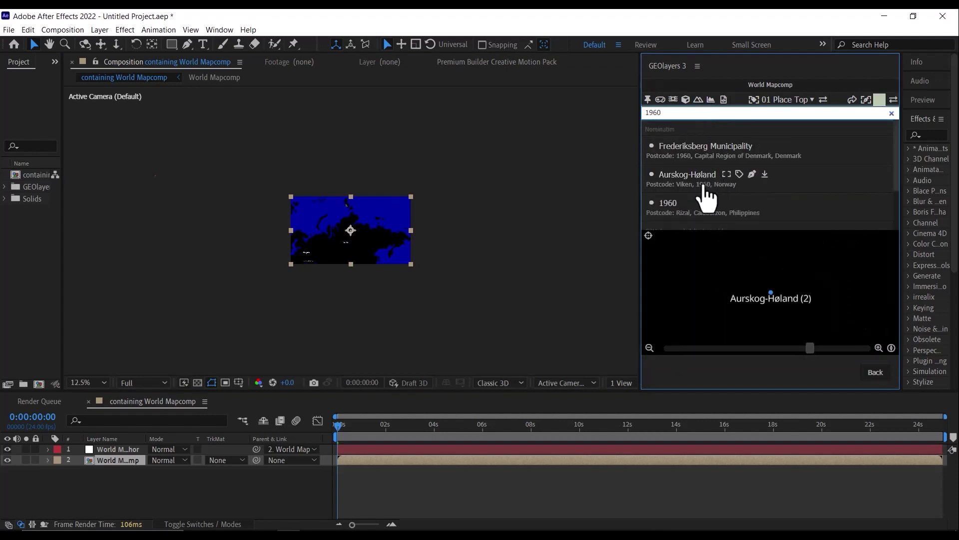
pyautogui.scroll(-2, 705, 185)
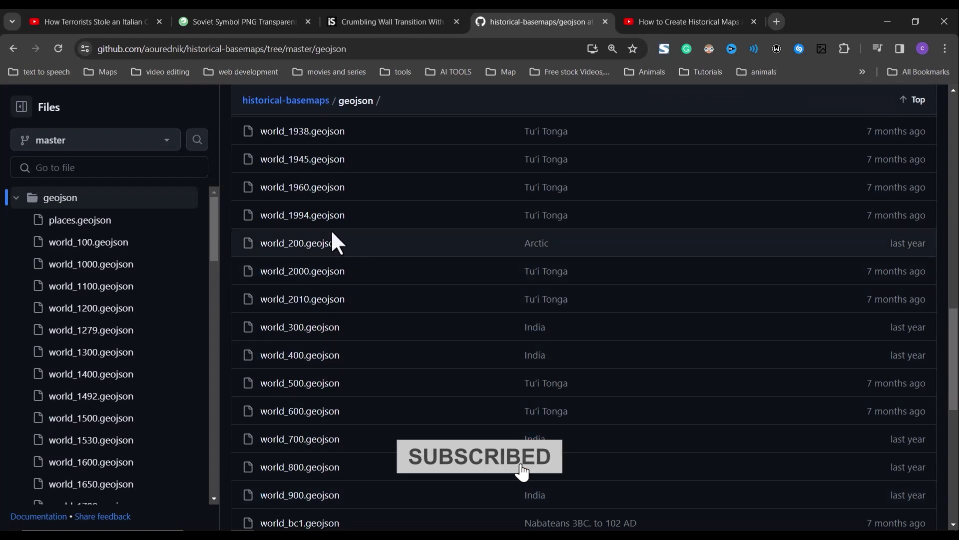
# Step: Scroll through the historical-basemaps geojson files on GitHub, then return to After Effects
pyautogui.scroll(-6, 332, 337)
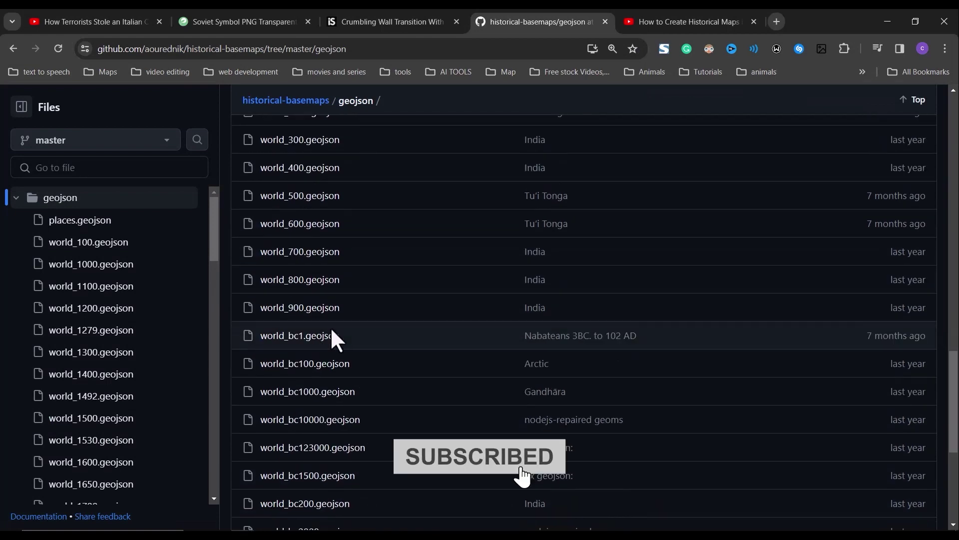
pyautogui.scroll(-3, 338, 372)
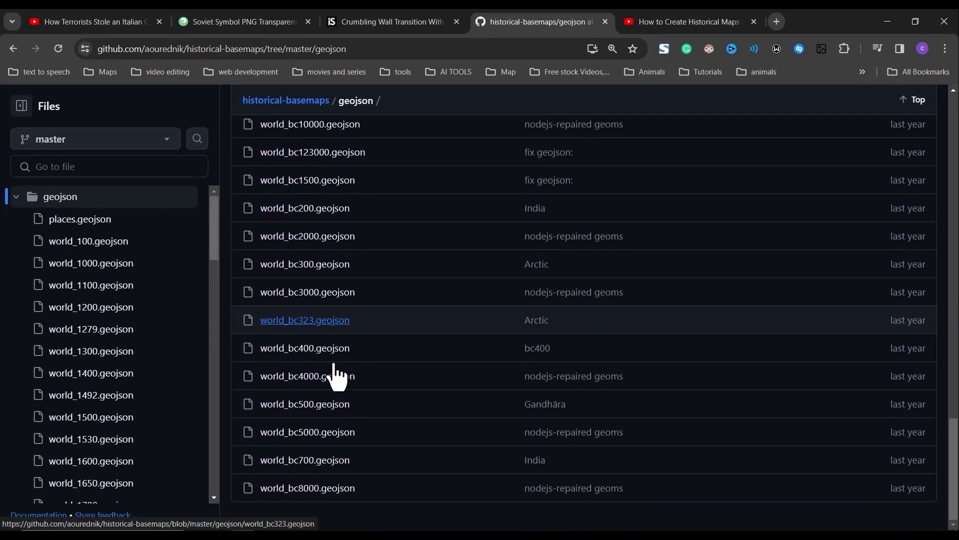
pyautogui.scroll(10, 333, 376)
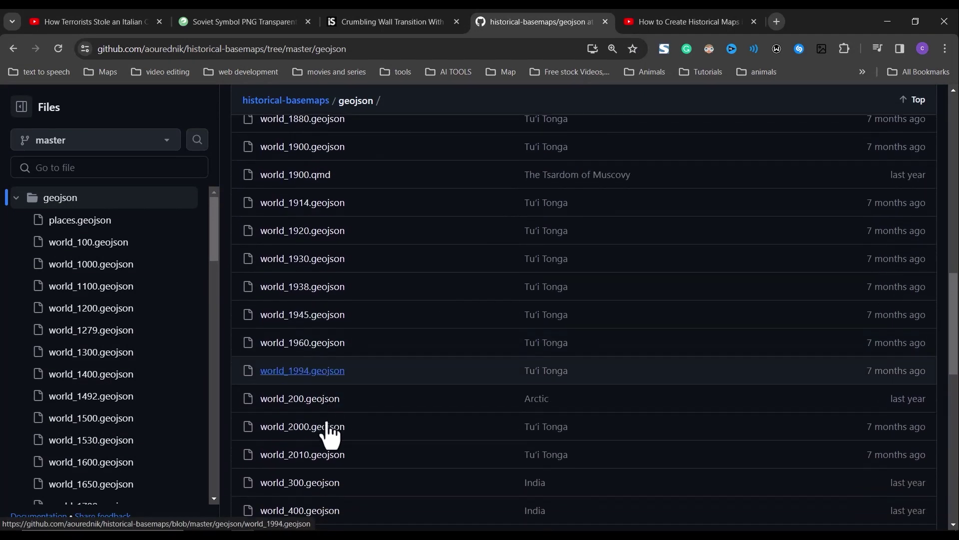
pyautogui.scroll(-1, 327, 423)
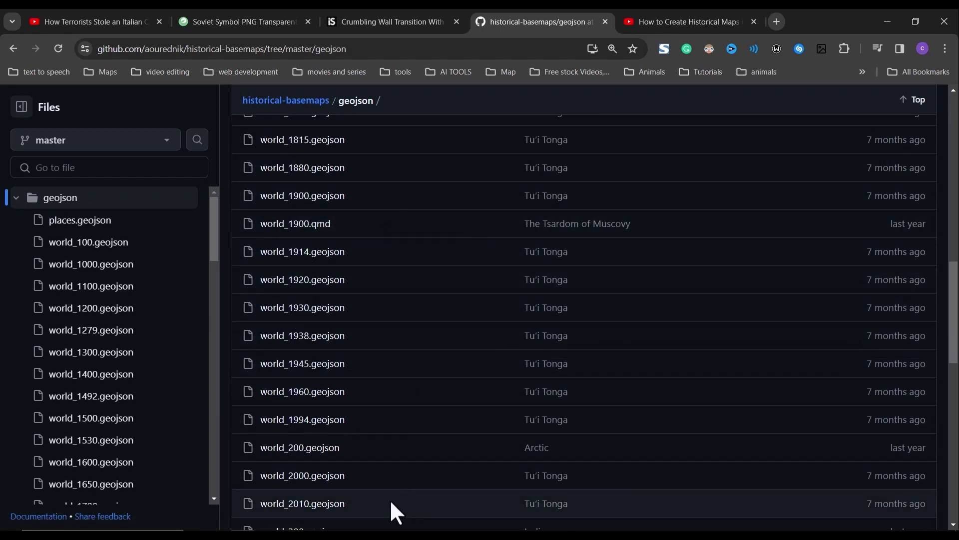
pyautogui.hotkey('alt', 'Tab')
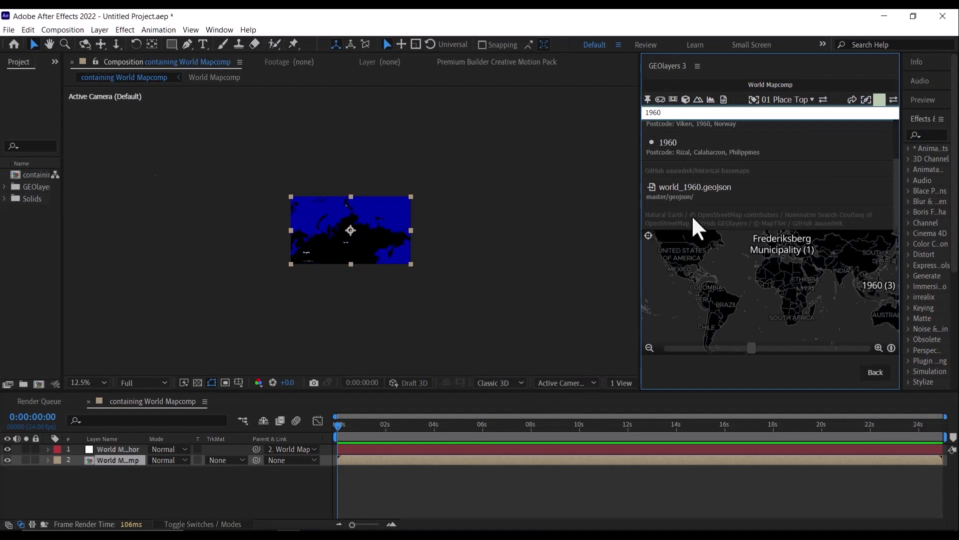
# Step: Load world_1960.geojson, filter its features to 'ussr', select USSR, and open Draw Features
pyautogui.click(680, 189)
pyautogui.click(683, 310)
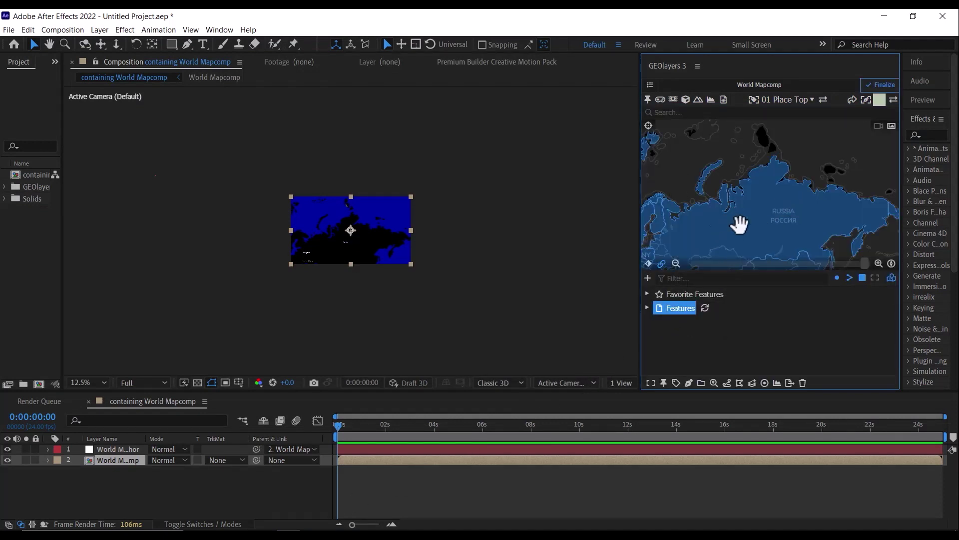
pyautogui.click(647, 308)
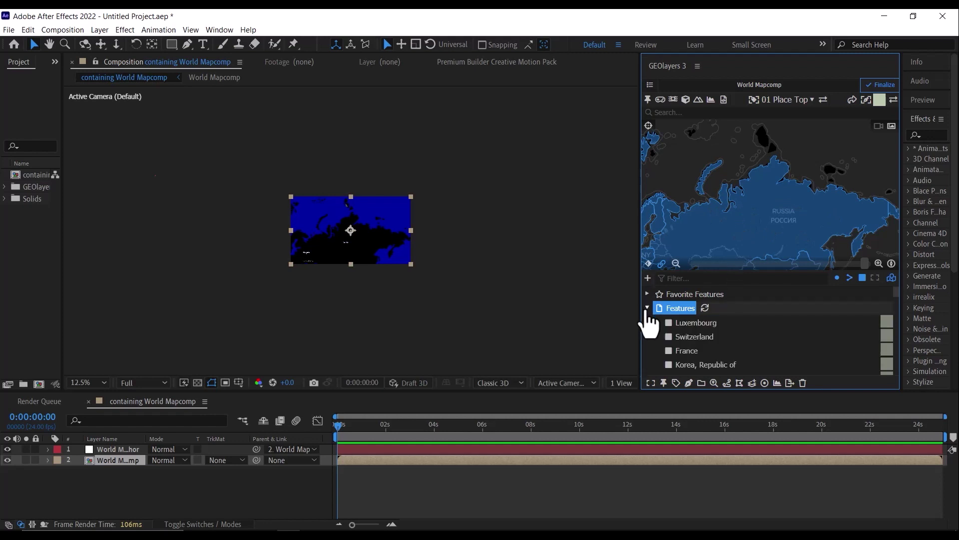
pyautogui.scroll(-2, 709, 344)
pyautogui.scroll(-10, 712, 352)
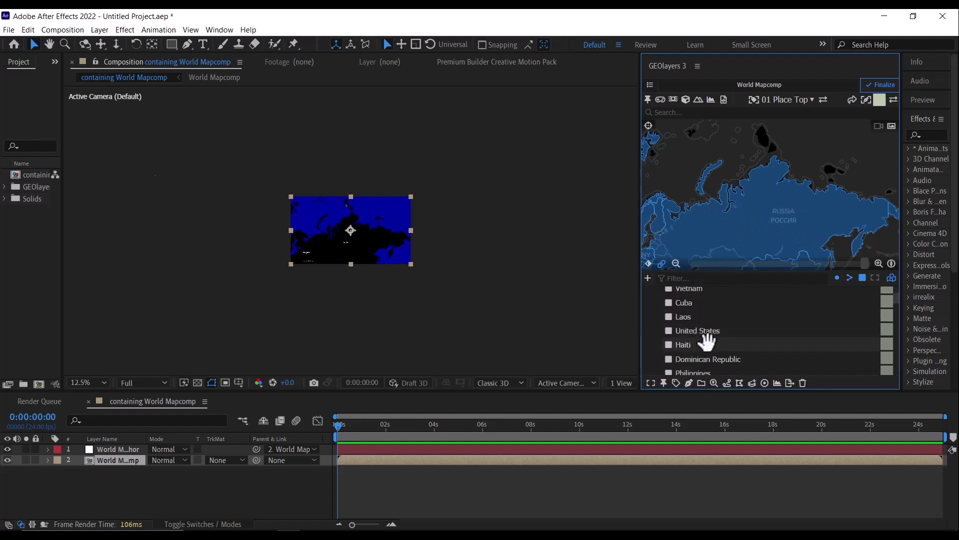
pyautogui.scroll(12, 709, 347)
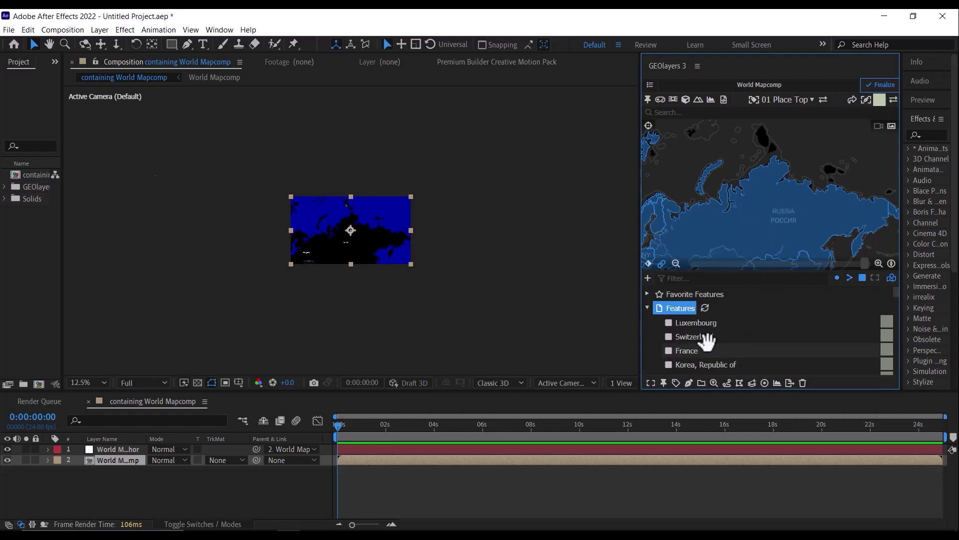
pyautogui.click(647, 308)
pyautogui.click(686, 281)
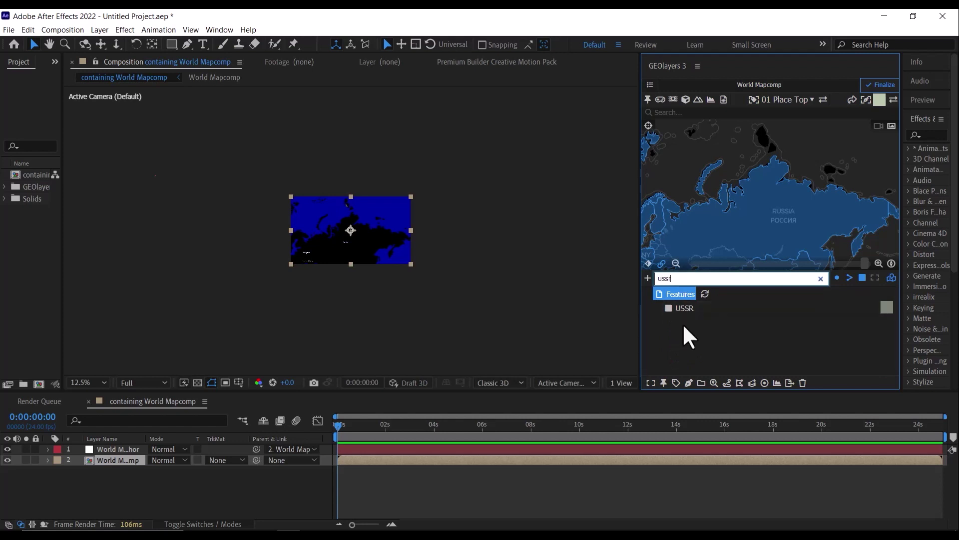
pyautogui.click(686, 309)
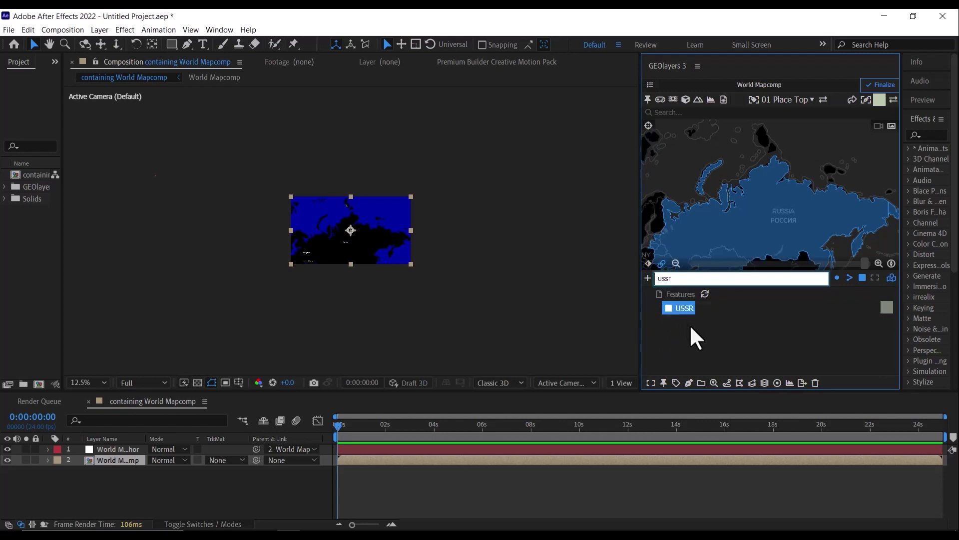
pyautogui.click(689, 384)
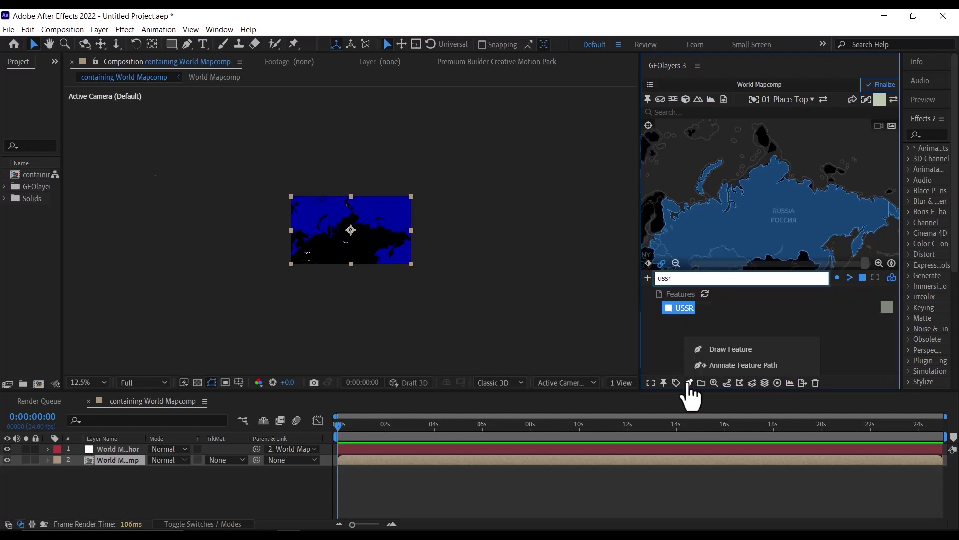
# Step: Draw the USSR as a shape layer and delete the duplicate USSR (+1) layer
pyautogui.click(714, 350)
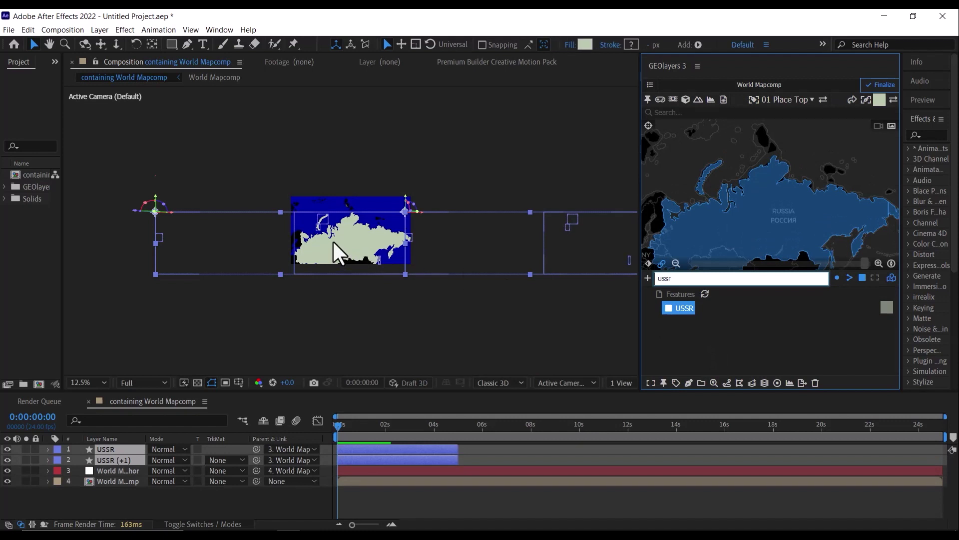
pyautogui.click(121, 458)
pyautogui.click(130, 500)
pyautogui.click(127, 458)
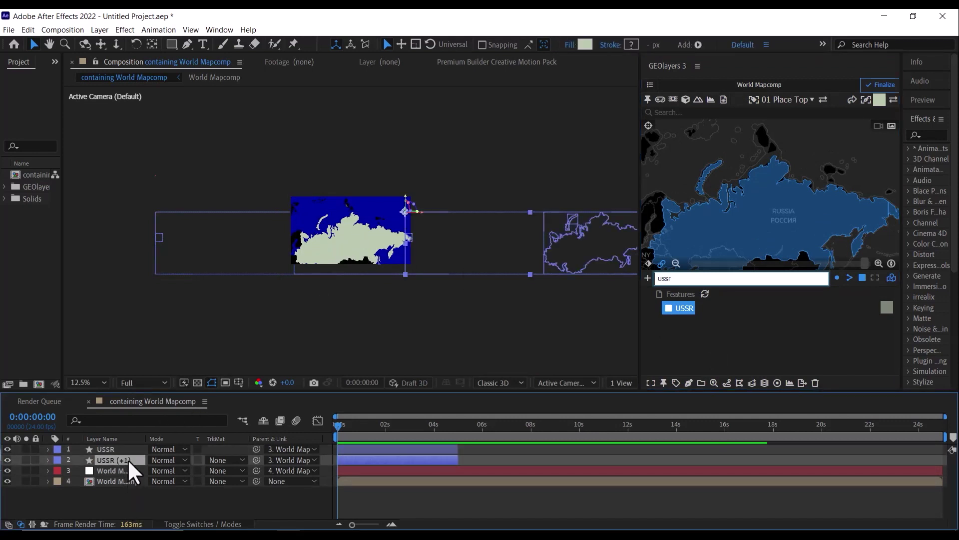
pyautogui.press('Delete')
# Step: Fill the USSR shape layer with red D30000
pyautogui.click(127, 449)
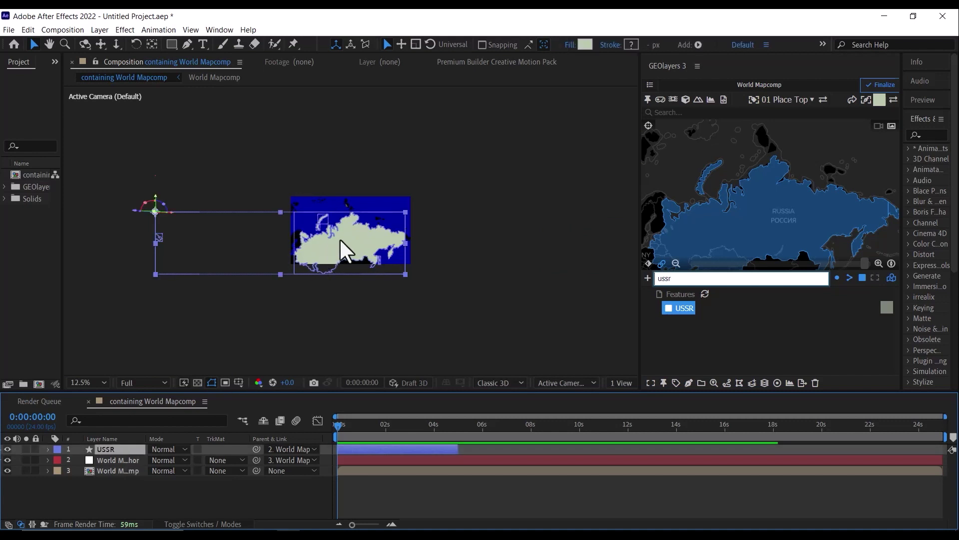
pyautogui.click(583, 44)
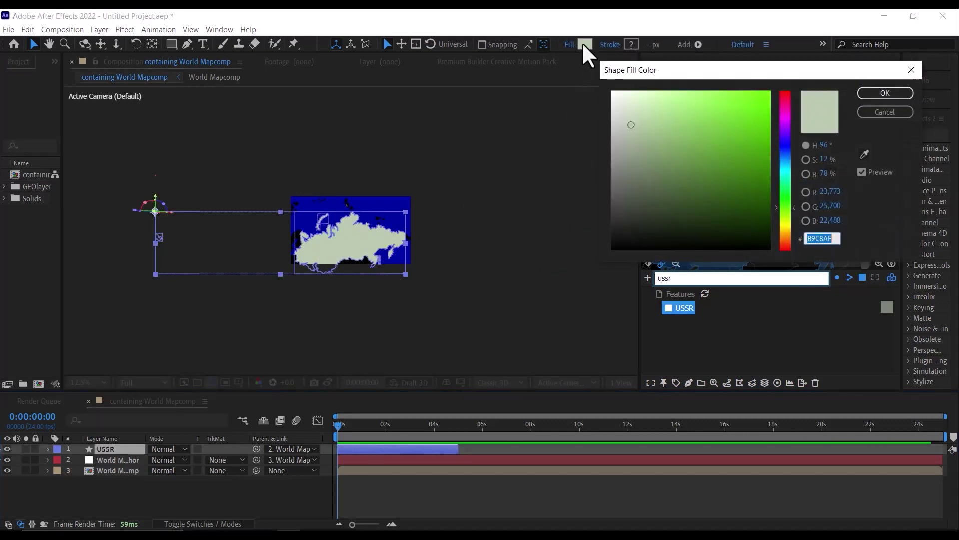
pyautogui.moveTo(781, 107); pyautogui.dragTo(789, 79)
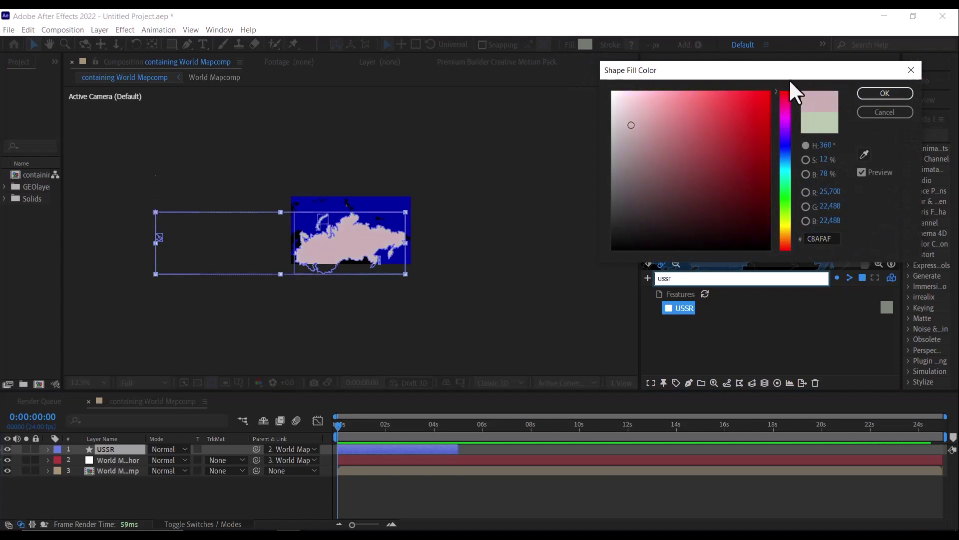
pyautogui.moveTo(743, 118); pyautogui.dragTo(772, 117)
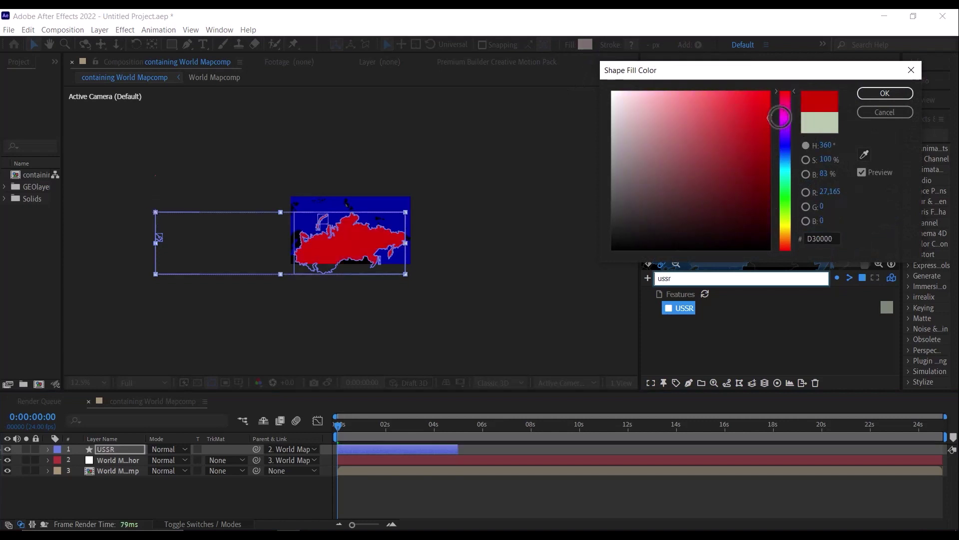
pyautogui.click(884, 93)
# Step: Zoom the composition view to 25%, set preview resolution to Quarter, and widen the Project panel
pyautogui.press('.')
pyautogui.click(144, 382)
pyautogui.click(142, 453)
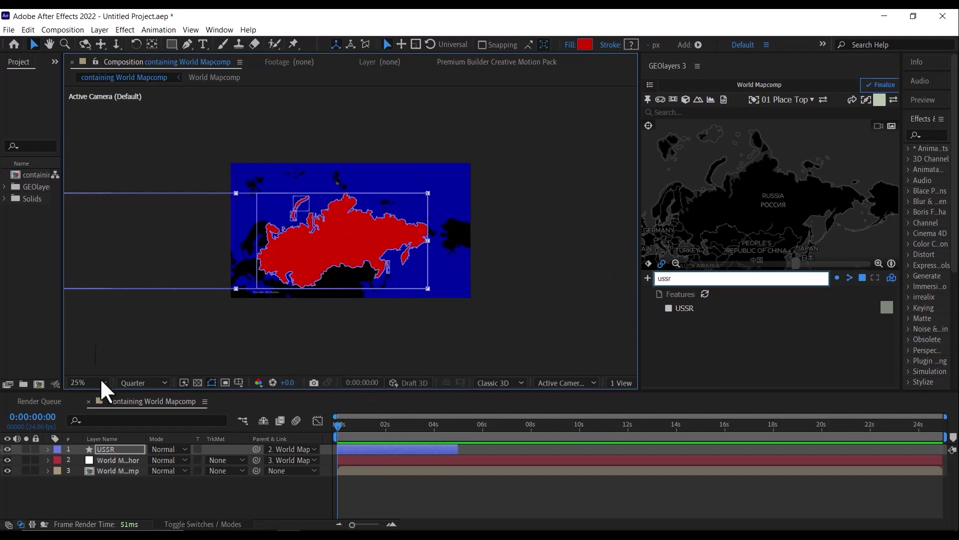
pyautogui.moveTo(62, 245); pyautogui.dragTo(91, 244)
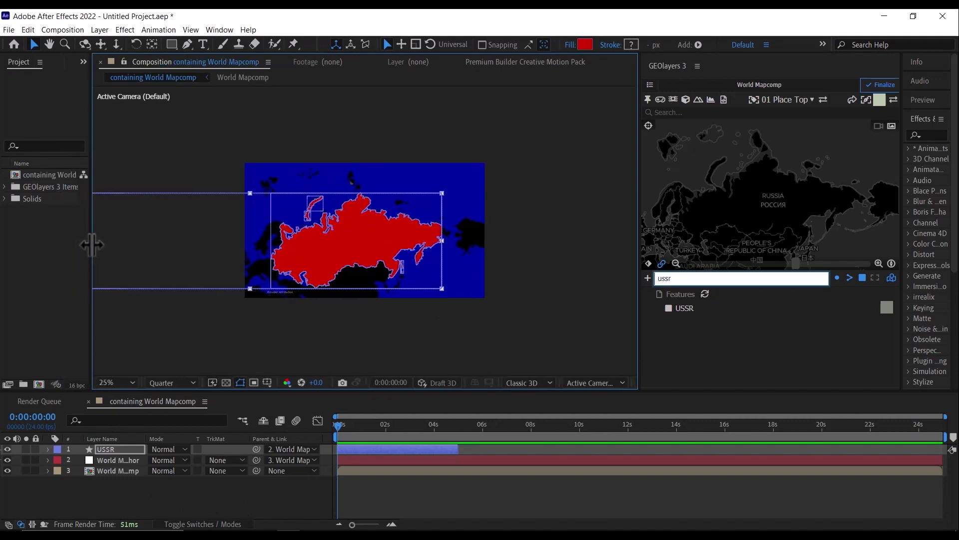
# Step: Import pngegg.png and the iStock shattering-wall video into the project
pyautogui.click(50, 255)
pyautogui.doubleClick(48, 251)
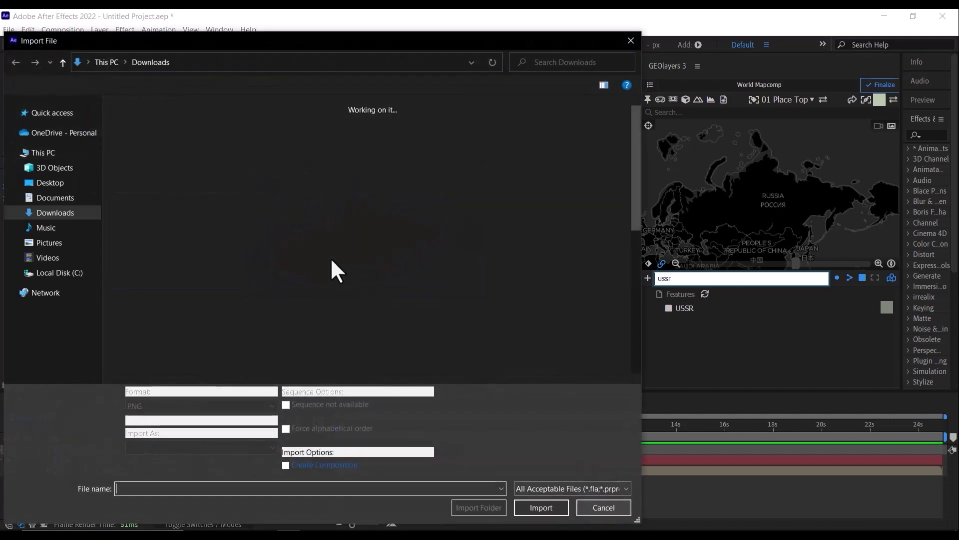
pyautogui.click(204, 167)
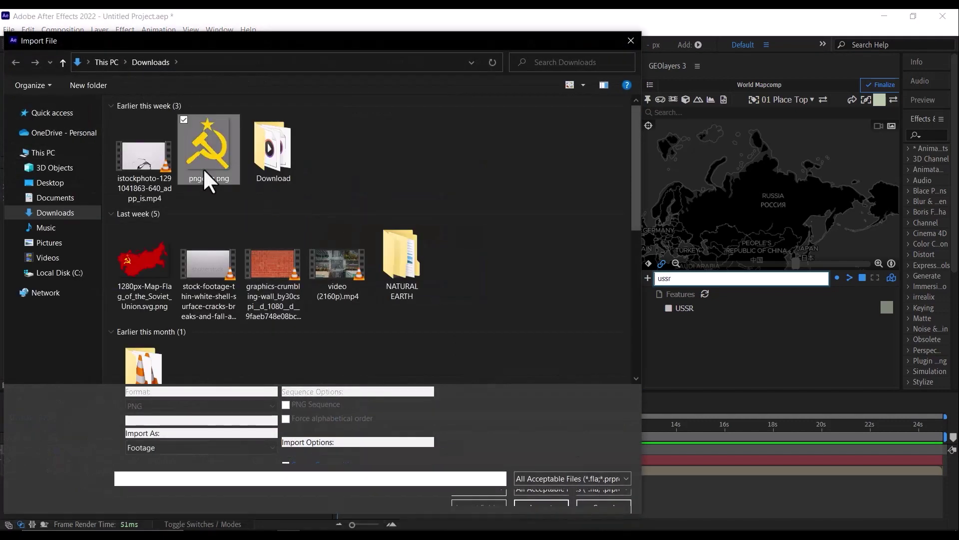
pyautogui.click(121, 118)
pyautogui.click(525, 508)
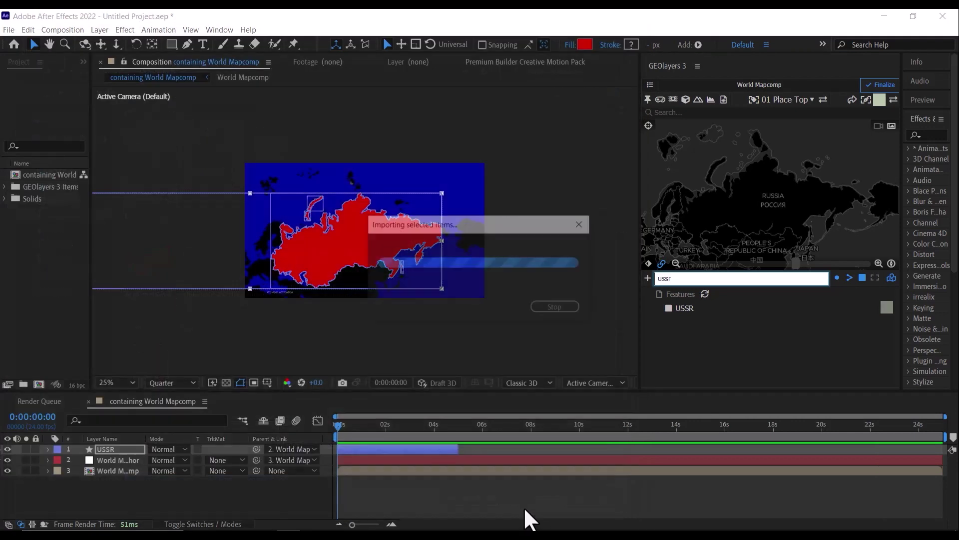
pyautogui.click(46, 259)
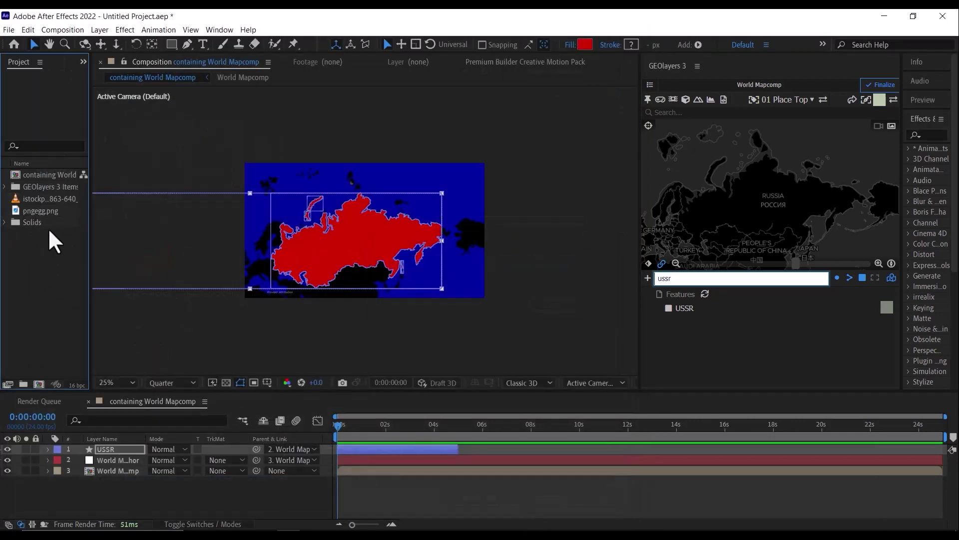
# Step: Open the stock video, scrub through it, and trim its out-point to 0:00:16:01
pyautogui.doubleClick(49, 197)
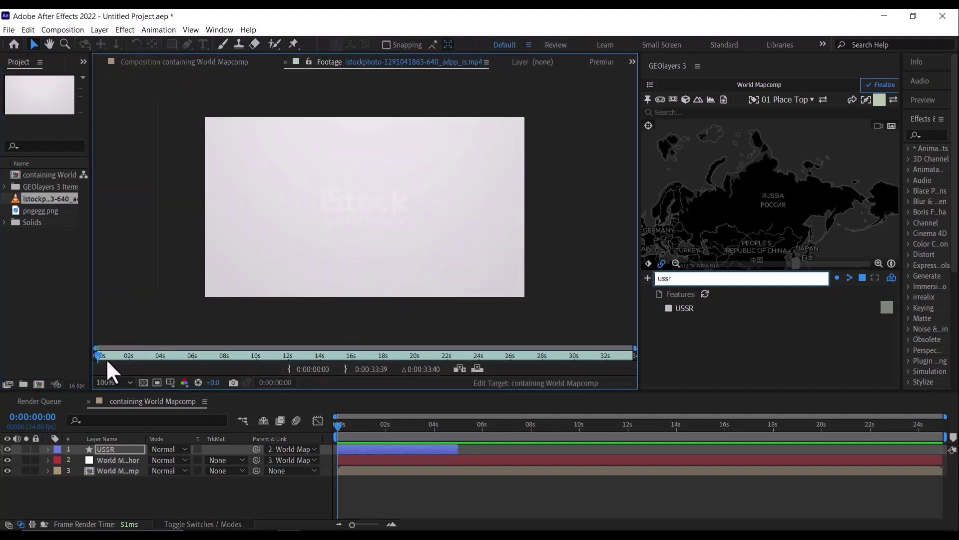
pyautogui.moveTo(128, 352); pyautogui.dragTo(313, 373)
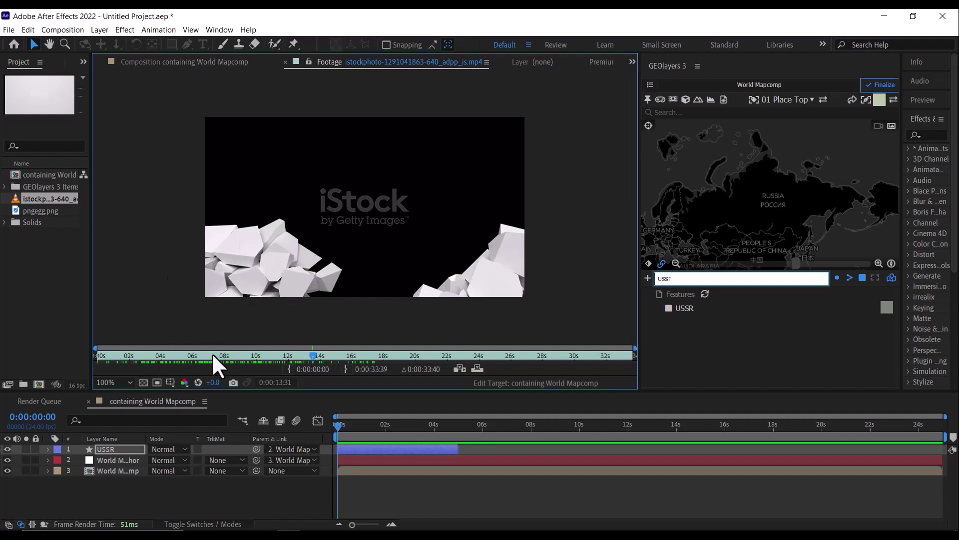
pyautogui.moveTo(212, 355); pyautogui.dragTo(128, 358)
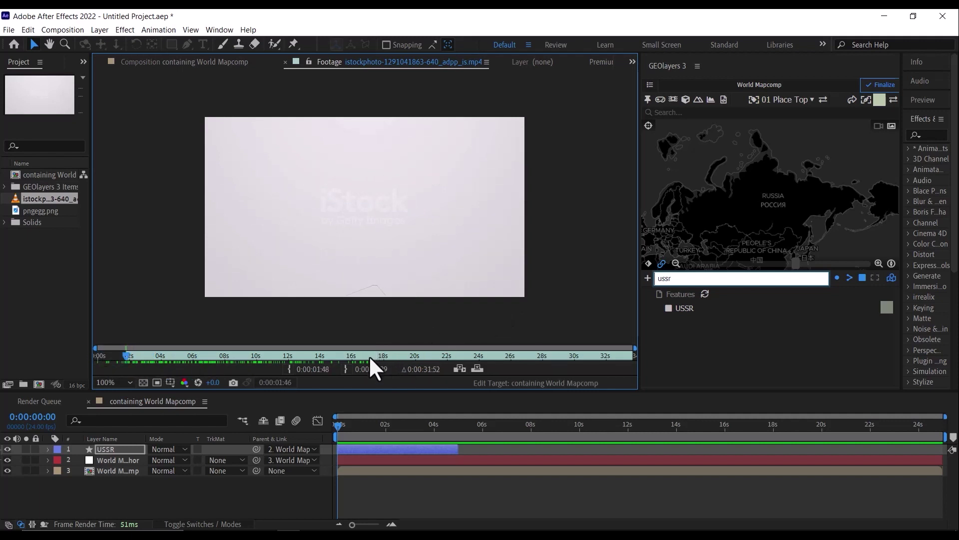
pyautogui.moveTo(369, 355)
pyautogui.mouseDown()
pyautogui.moveTo(377, 353)
pyautogui.moveTo(340, 352)
pyautogui.moveTo(359, 355)
pyautogui.mouseUp()
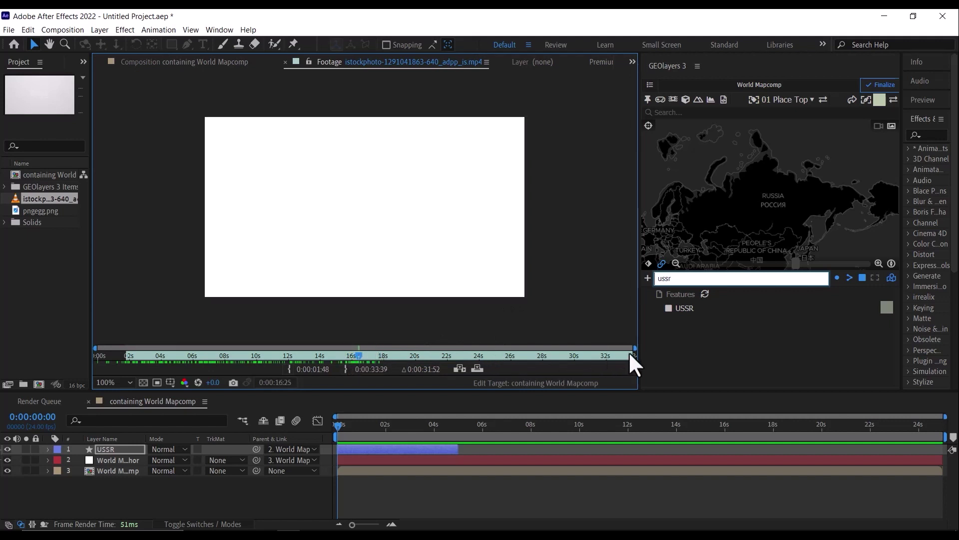
pyautogui.moveTo(631, 353); pyautogui.dragTo(350, 356)
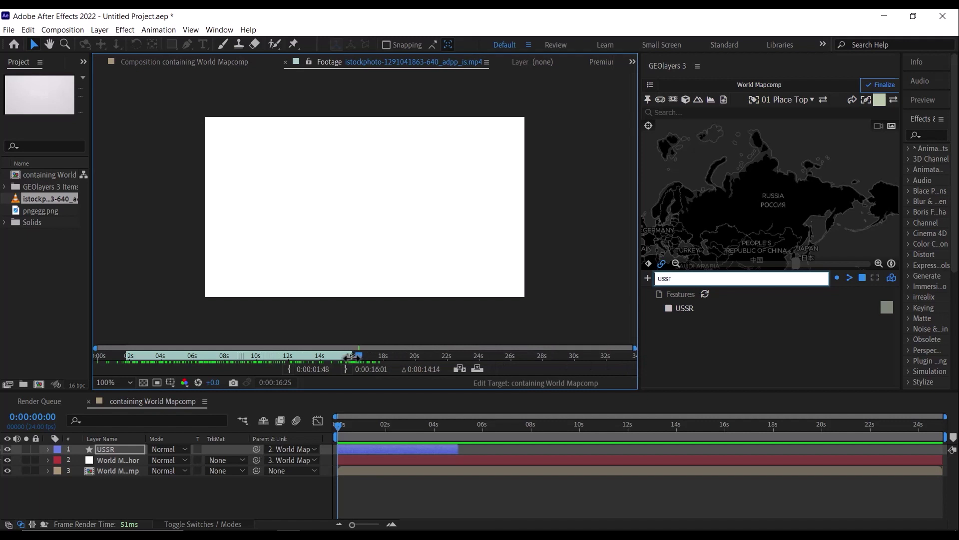
# Step: Put the trimmed stock video on top of the map and extend the USSR layer to about 13 s
pyautogui.click(476, 369)
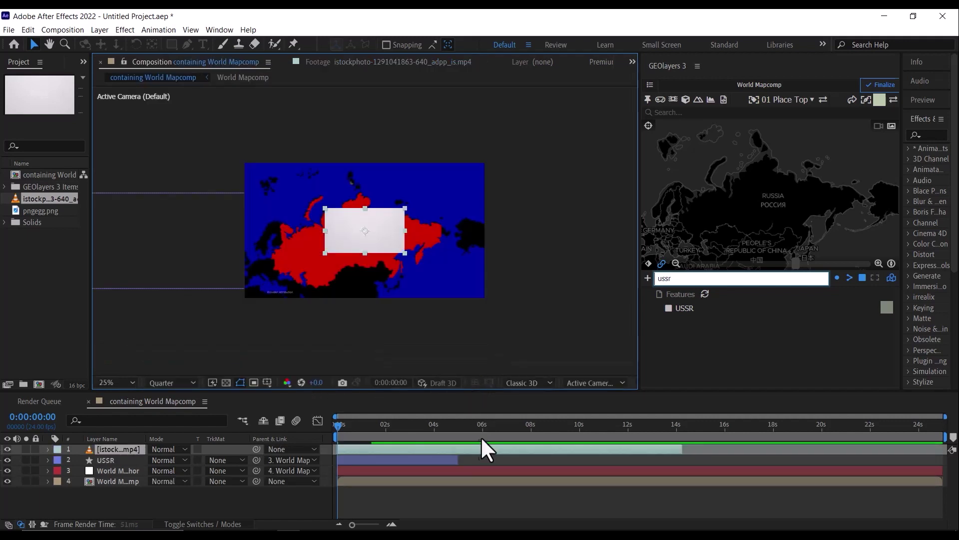
pyautogui.click(456, 460)
pyautogui.moveTo(458, 462); pyautogui.dragTo(675, 465)
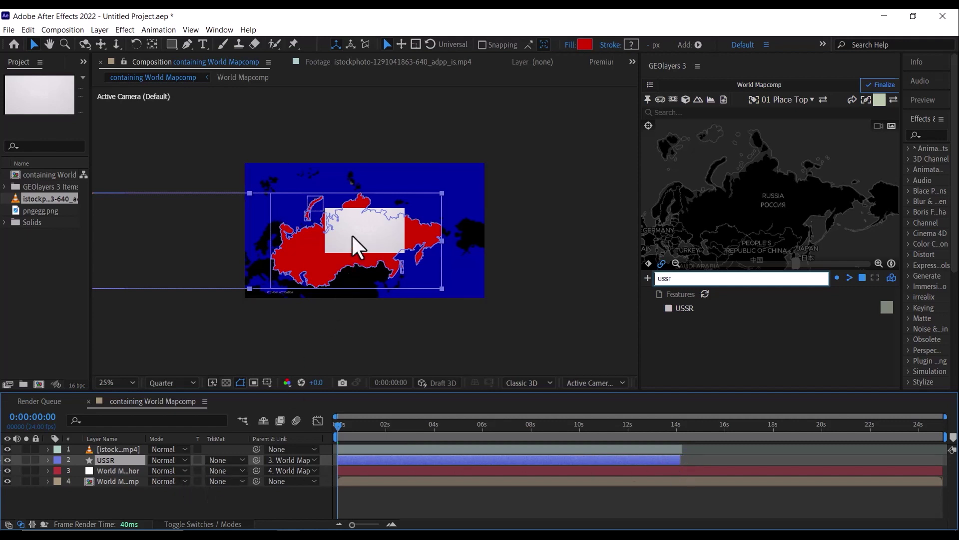
# Step: Scale up and reposition the stock video layer so it covers most of the map
pyautogui.click(130, 449)
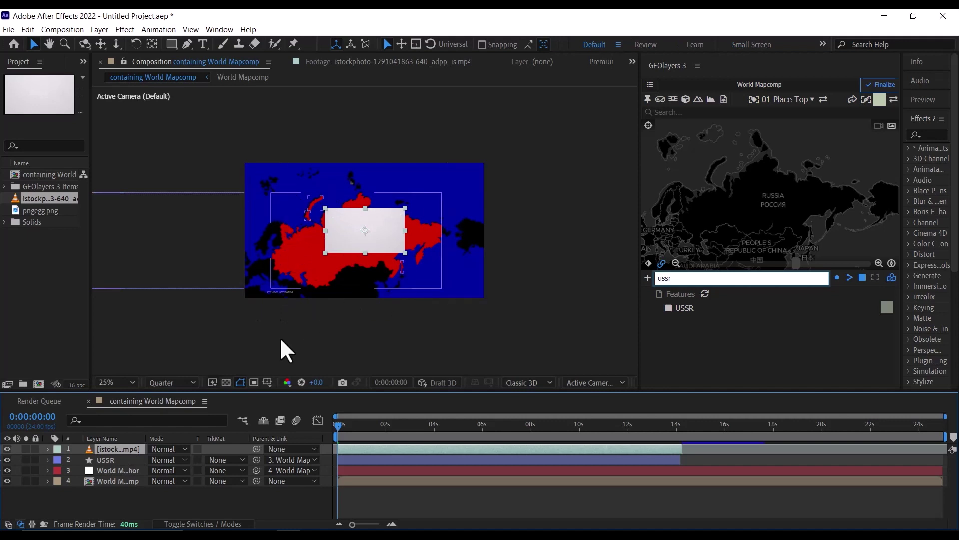
pyautogui.click(112, 460)
pyautogui.moveTo(311, 267); pyautogui.dragTo(295, 280)
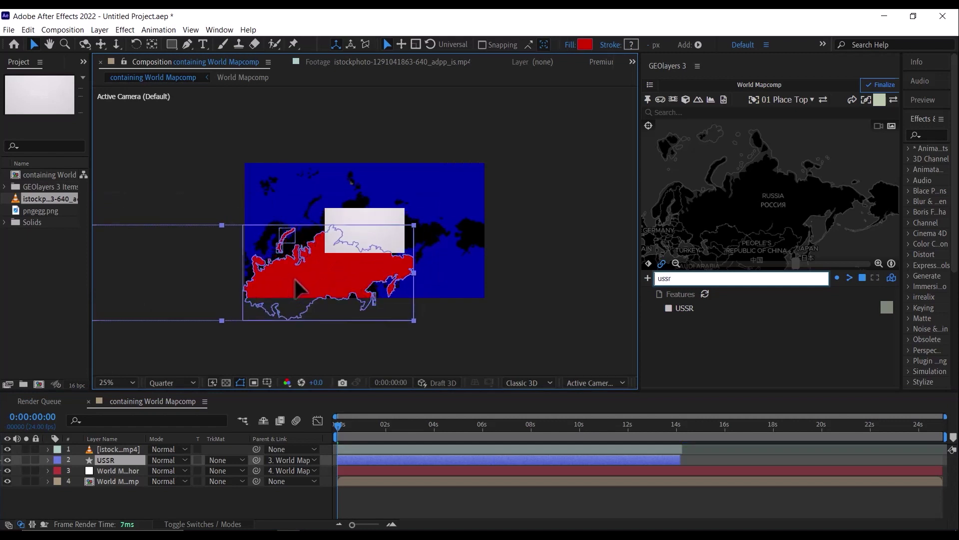
pyautogui.hotkey('ctrl', 'z')
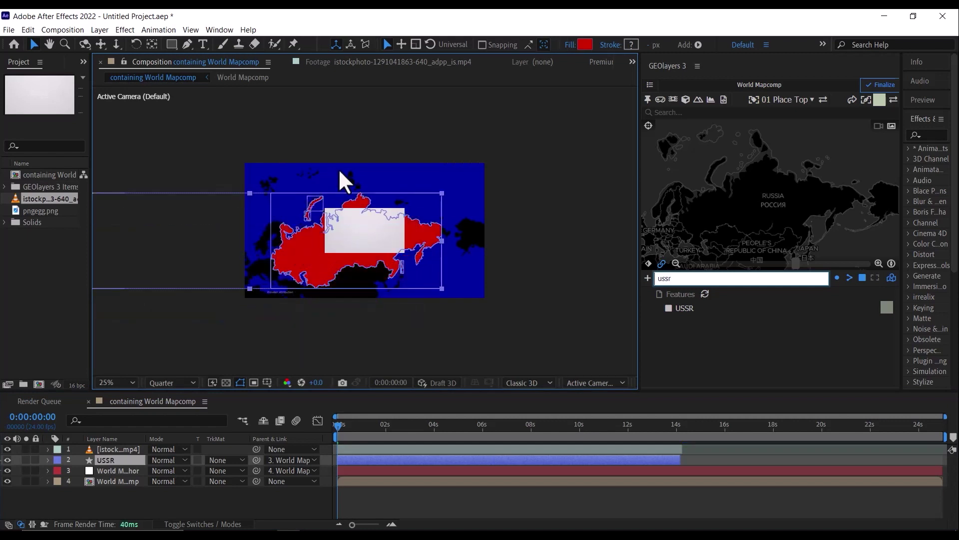
pyautogui.click(131, 449)
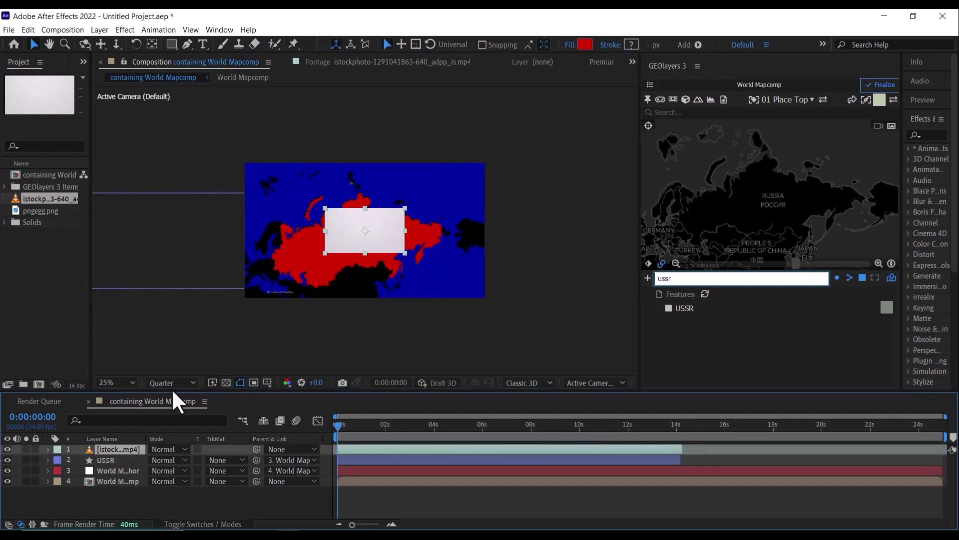
pyautogui.moveTo(322, 254); pyautogui.dragTo(259, 288)
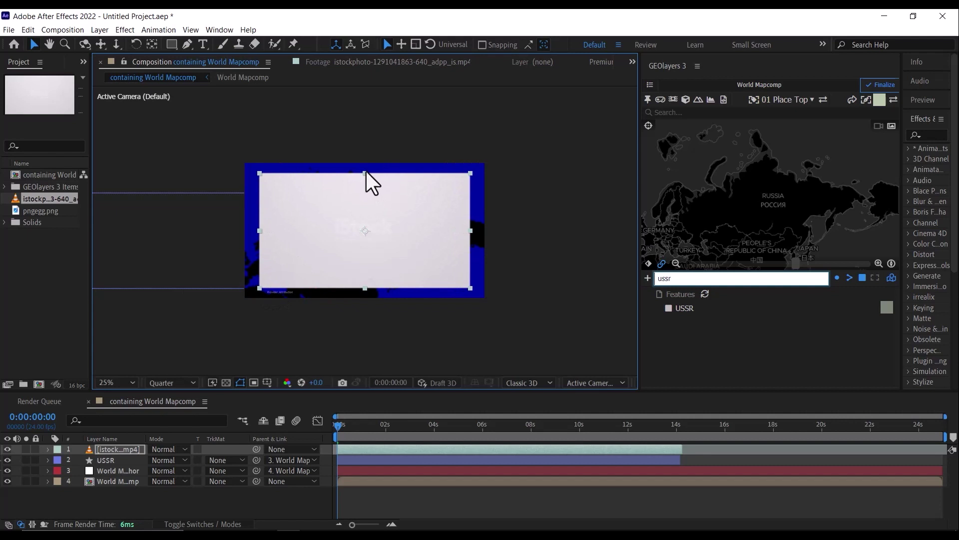
pyautogui.moveTo(367, 172); pyautogui.dragTo(364, 184)
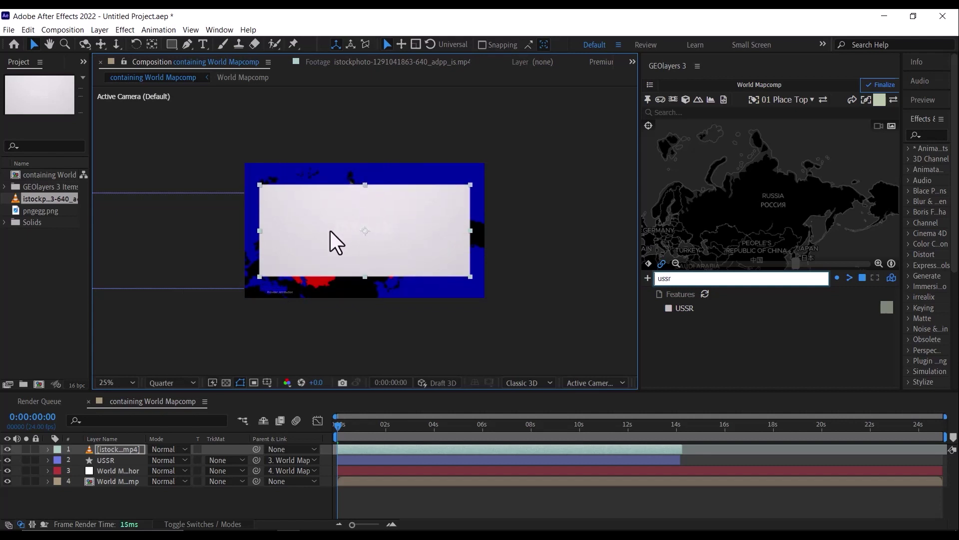
pyautogui.moveTo(330, 231); pyautogui.dragTo(326, 238)
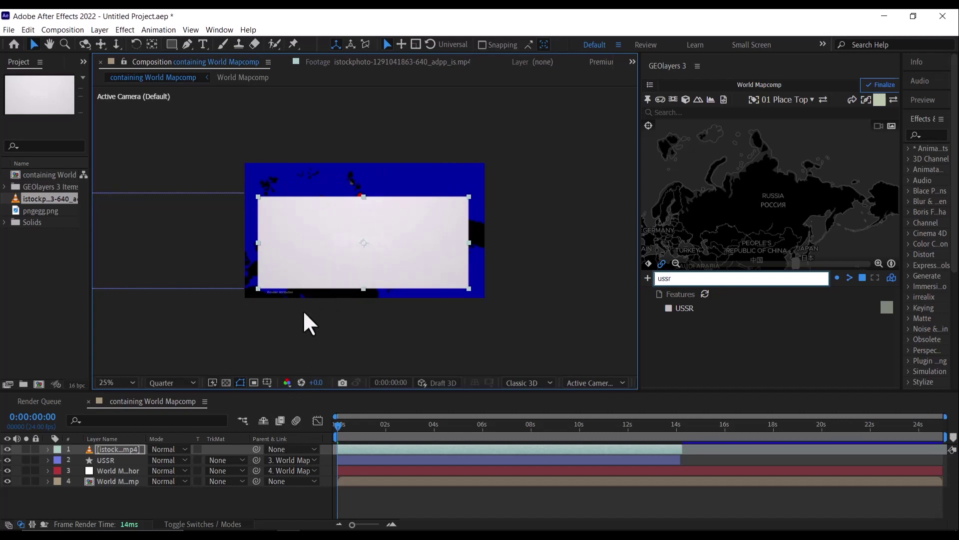
# Step: Set the USSR layer's track matte to Luma using the stock video
pyautogui.click(224, 461)
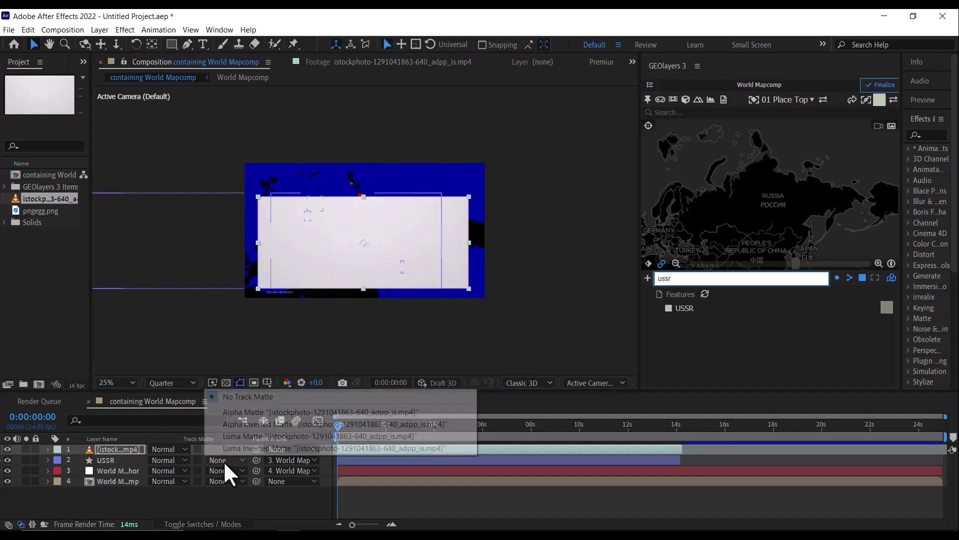
pyautogui.click(215, 525)
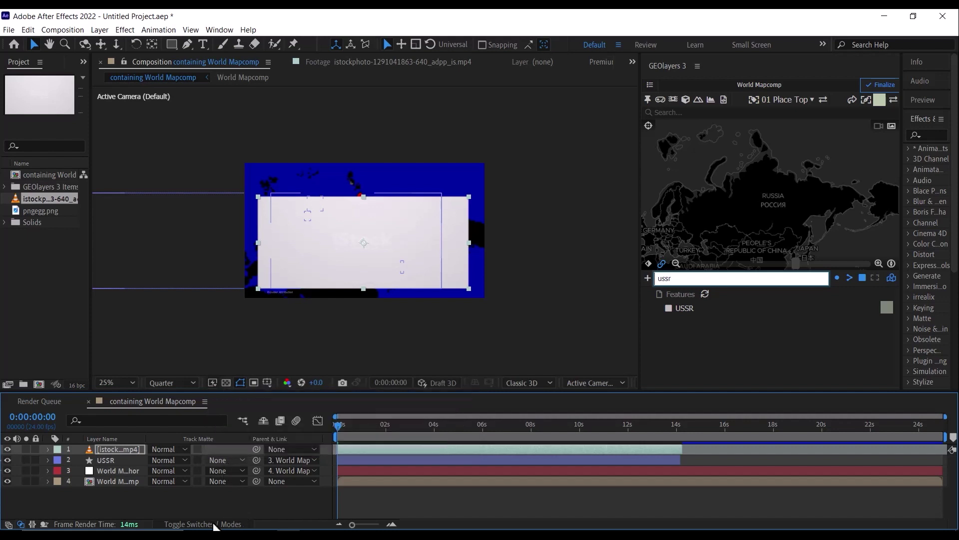
pyautogui.click(212, 524)
pyautogui.click(188, 524)
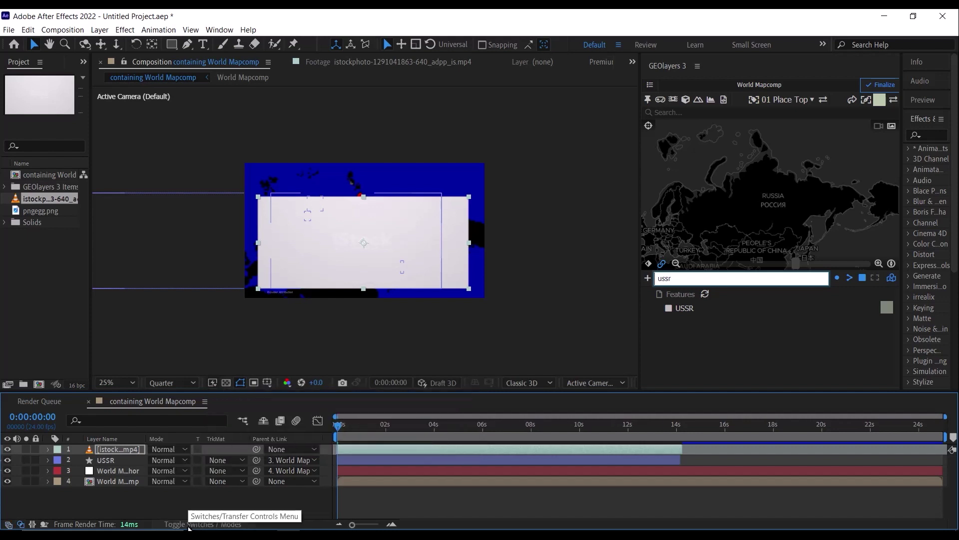
pyautogui.click(226, 460)
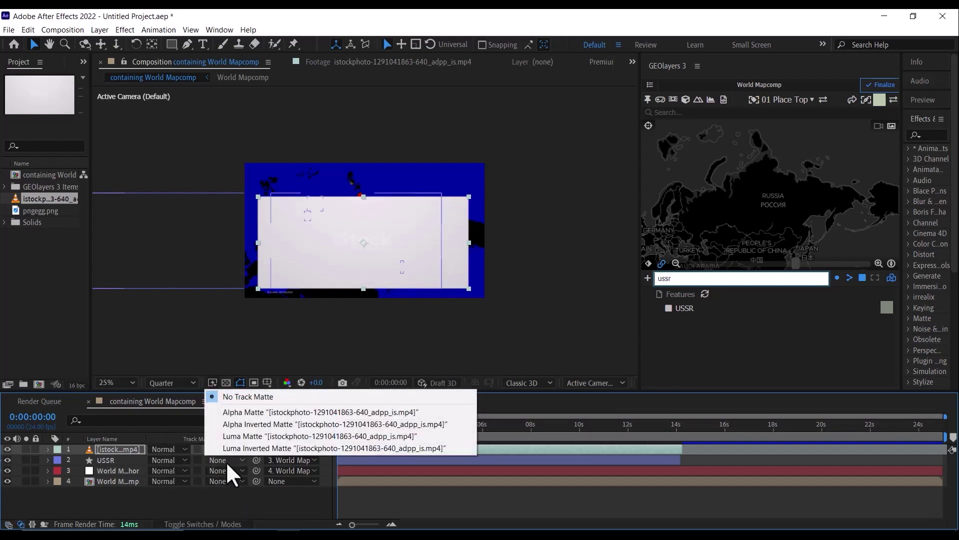
pyautogui.click(239, 434)
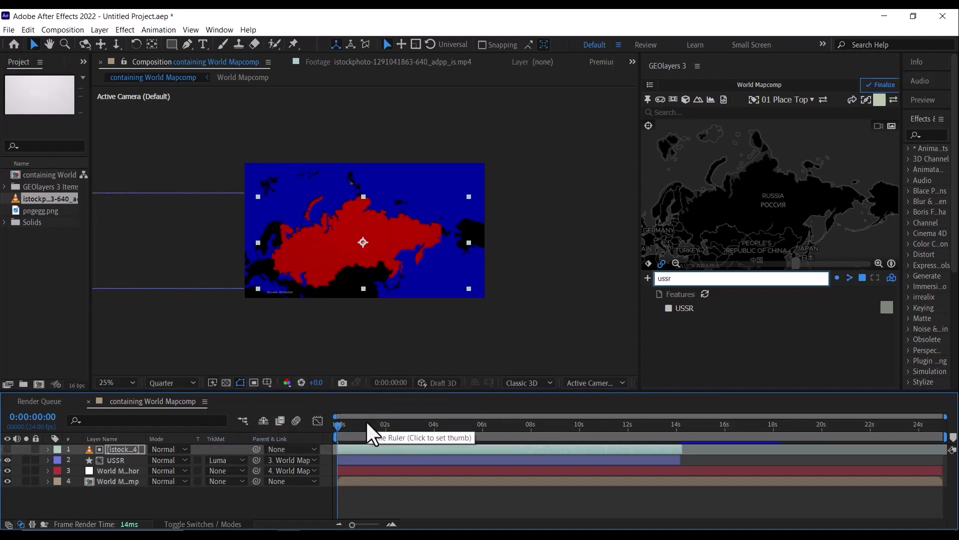
# Step: Preview the shattering effect, then move the current time to 0:00:14:05
pyautogui.press('space')
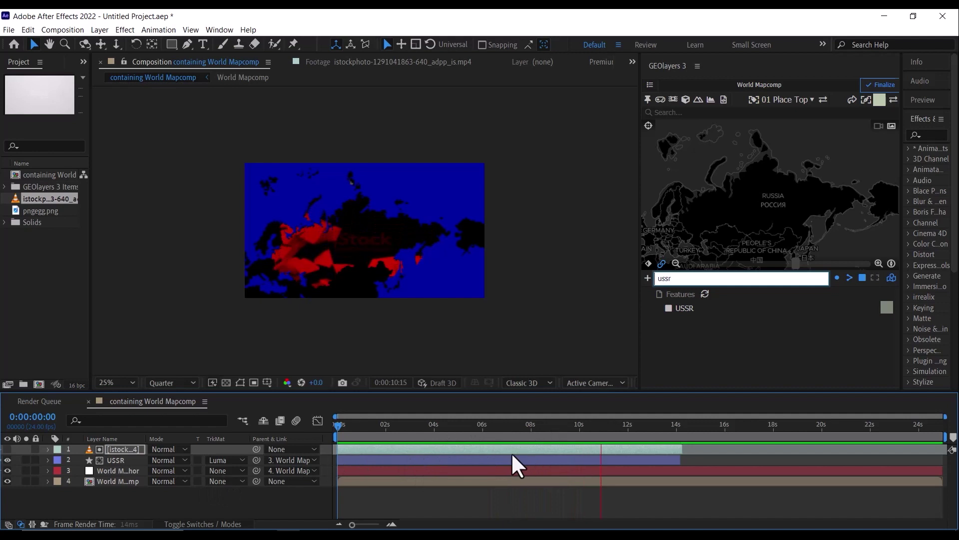
pyautogui.press('space')
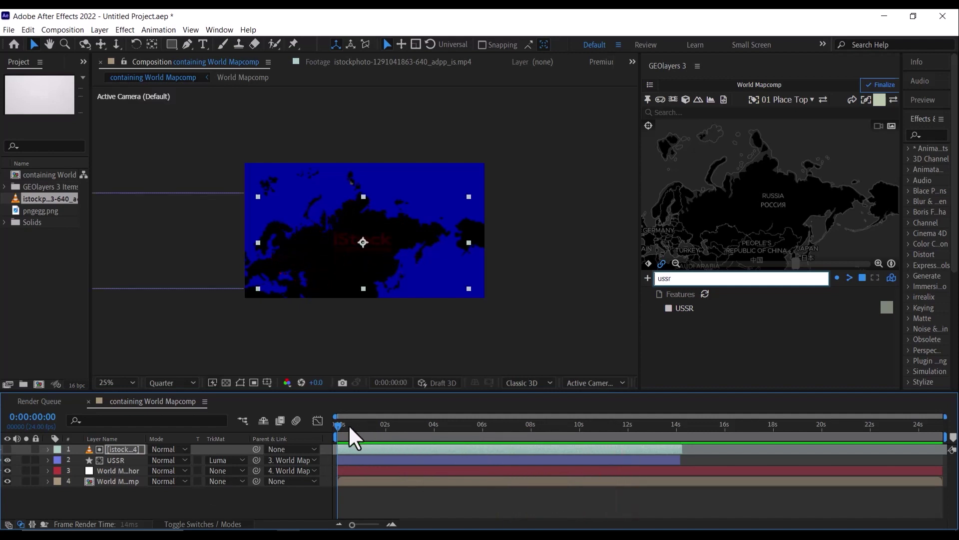
pyautogui.moveTo(349, 424); pyautogui.dragTo(395, 430)
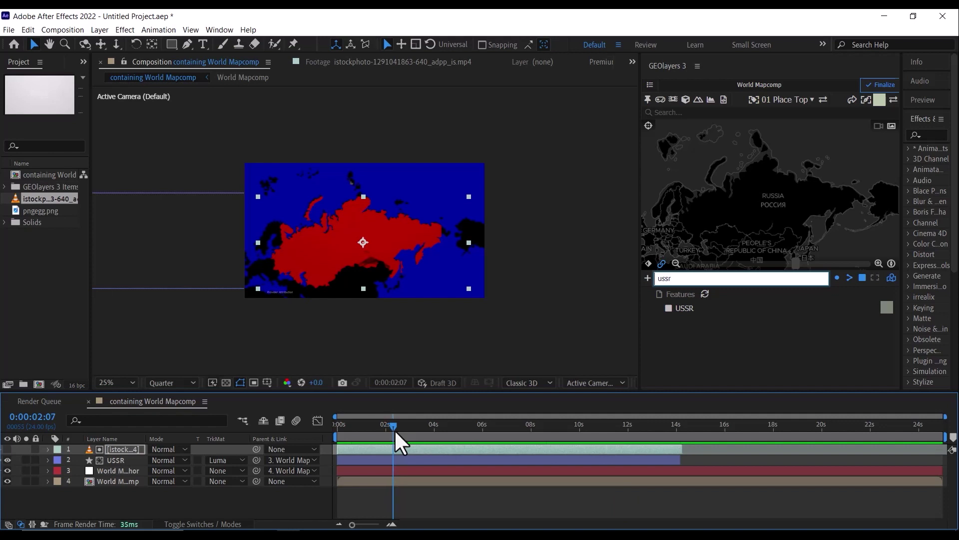
pyautogui.click(450, 426)
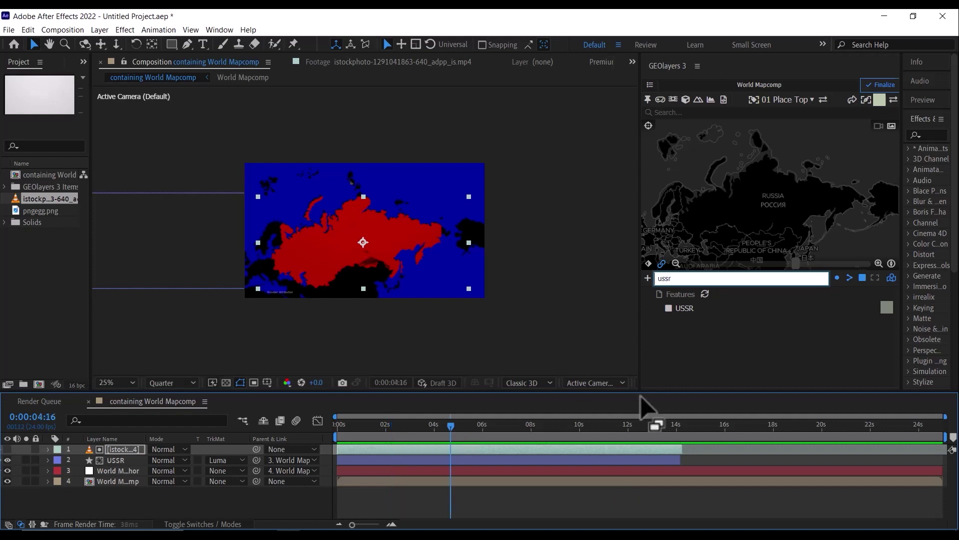
pyautogui.click(680, 424)
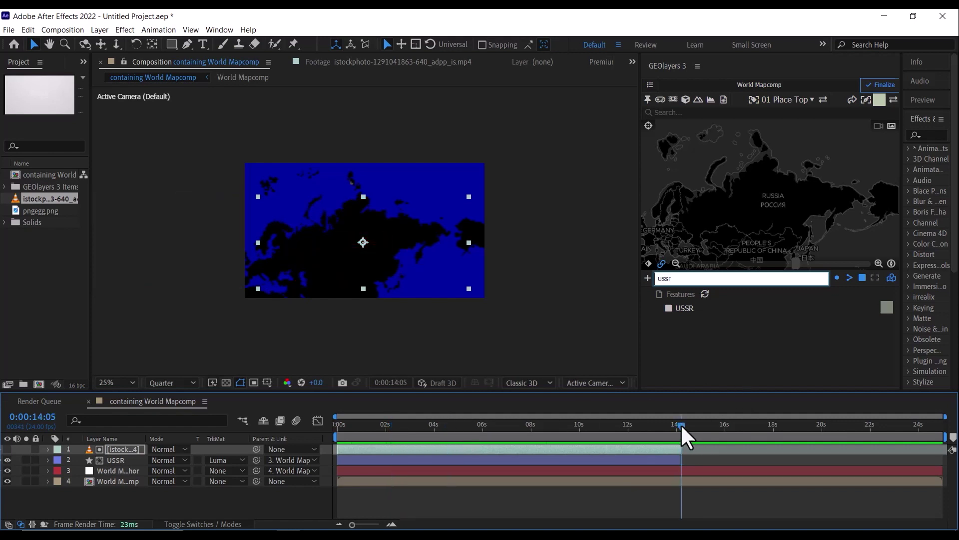
# Step: Search GEOlayers for 'russi' and add the Russia (Sovereign Country) map to the comp
pyautogui.click(693, 114)
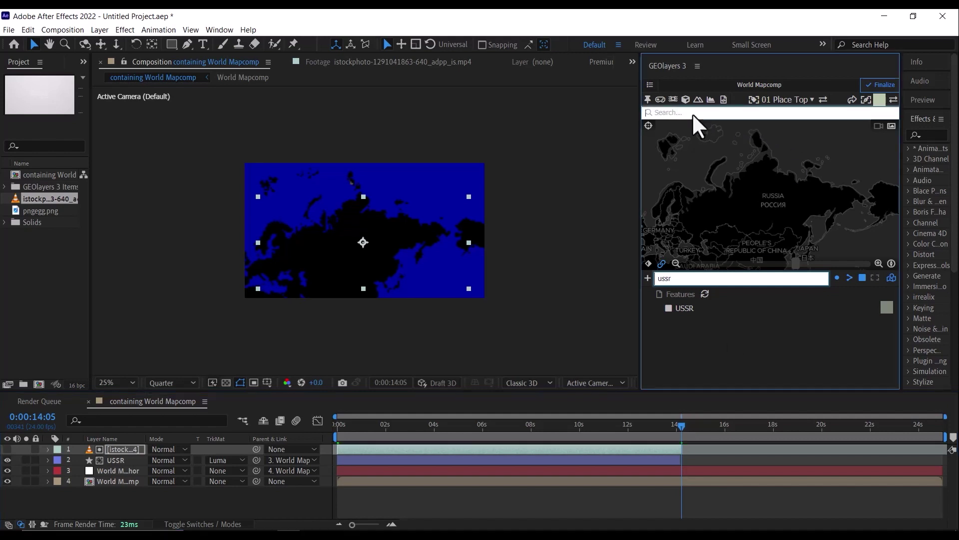
pyautogui.write('russia')
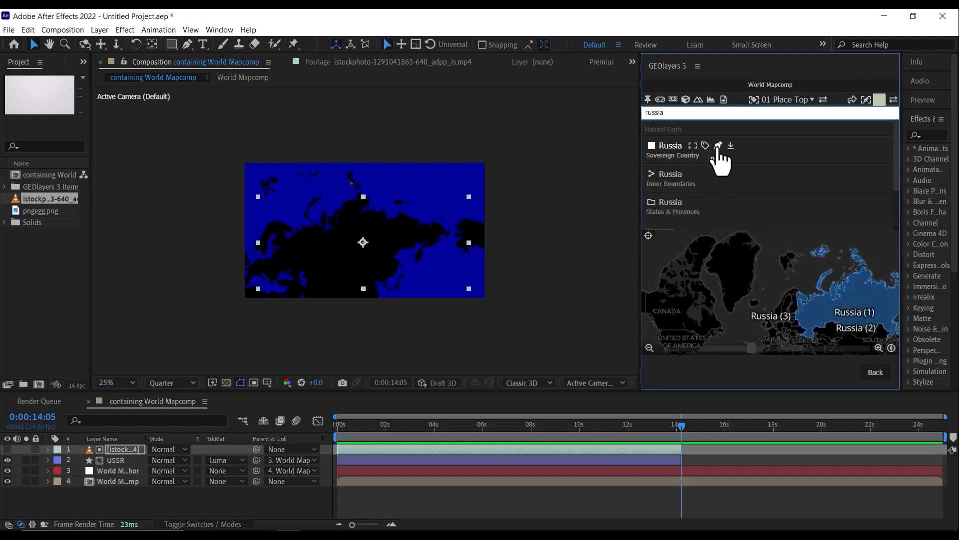
pyautogui.click(719, 146)
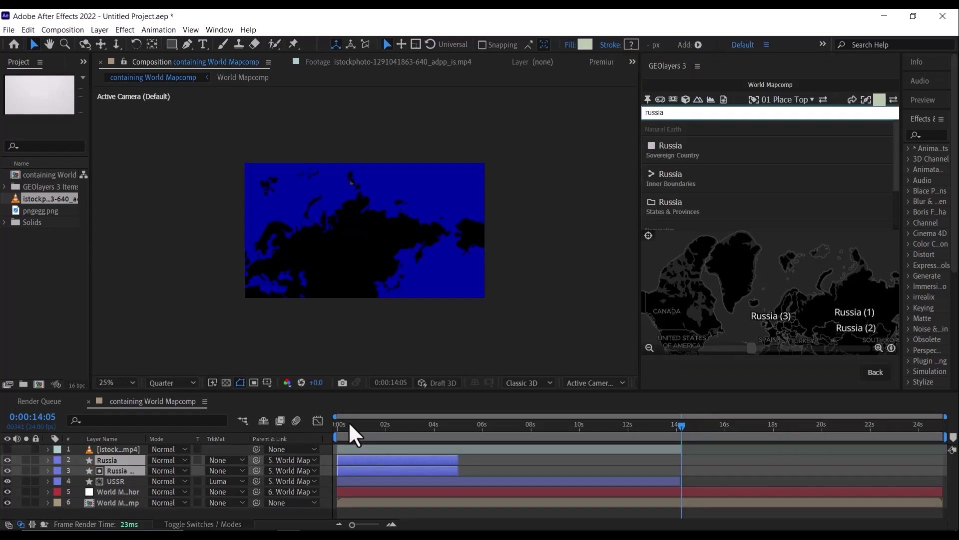
pyautogui.click(352, 425)
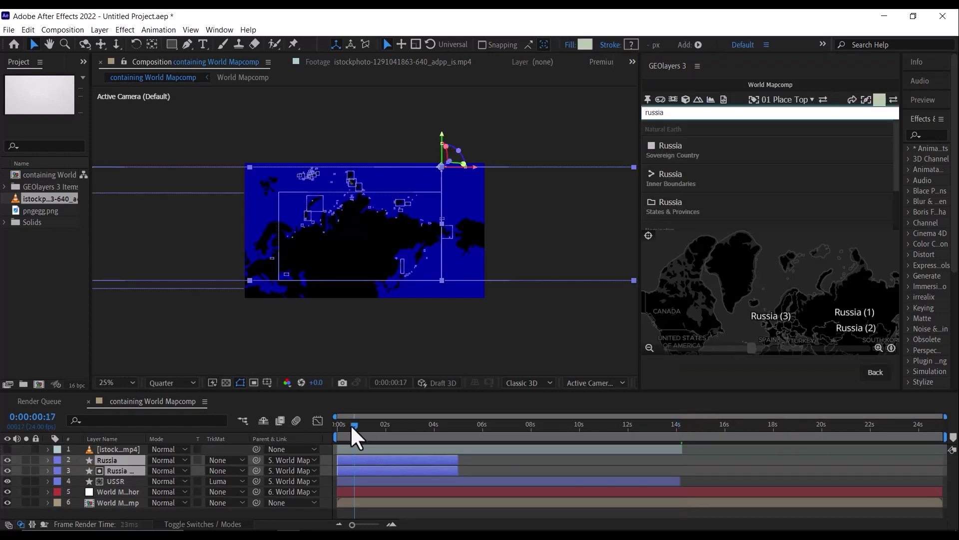
# Step: Bring both Russia layers to the top of the stack and start them at 14 seconds
pyautogui.press('pageup')
pyautogui.press('pageup')
pyautogui.press('pageup')
pyautogui.moveTo(129, 469); pyautogui.dragTo(128, 447)
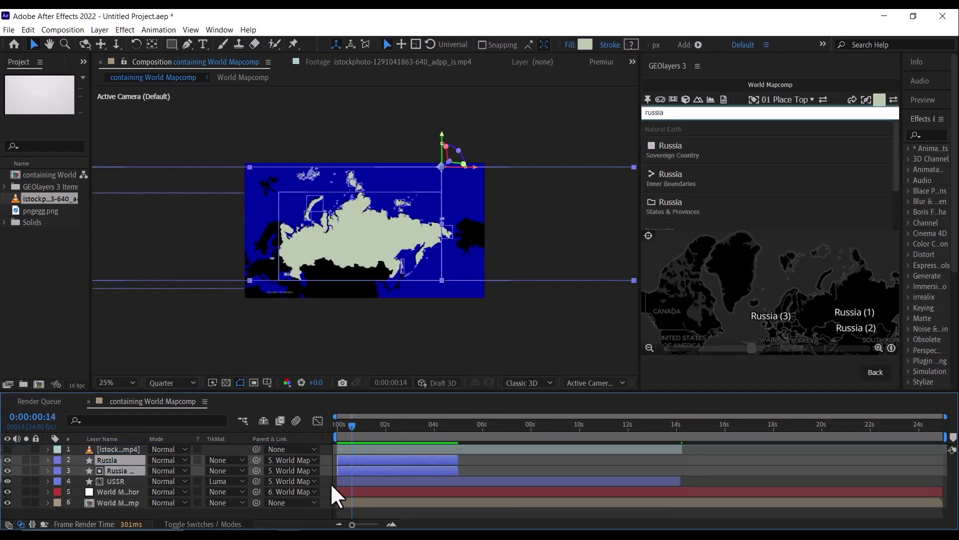
pyautogui.hotkey('ctrl', ']')
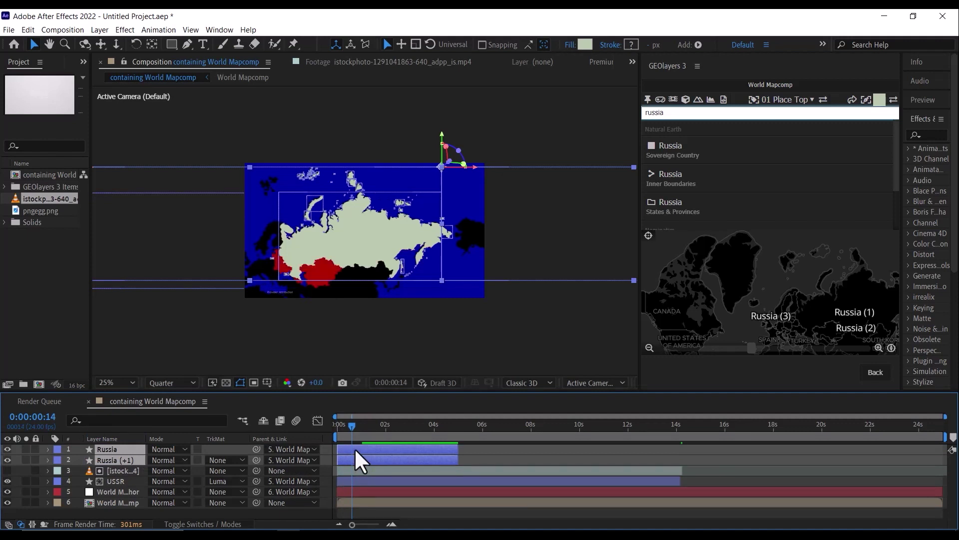
pyautogui.moveTo(378, 449); pyautogui.dragTo(696, 457)
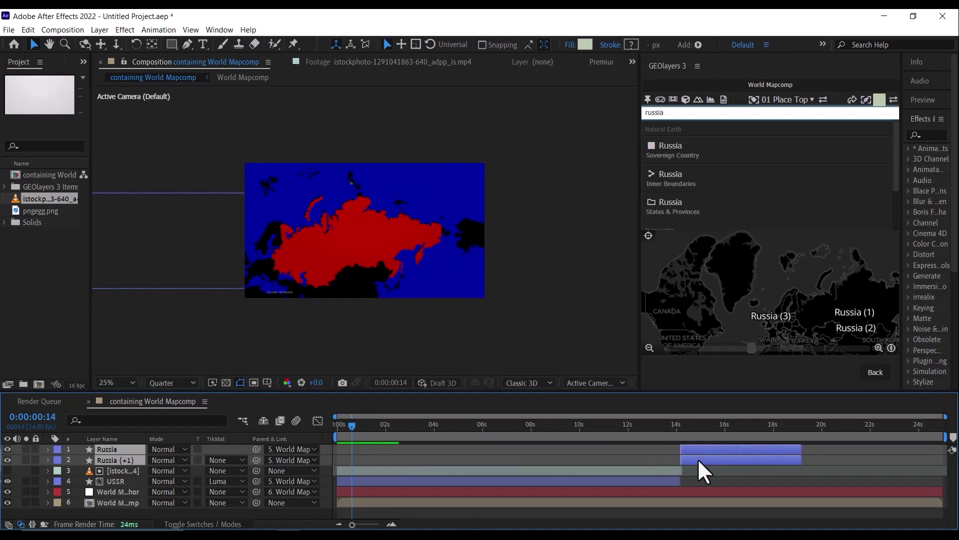
# Step: Delete the duplicate Russia (+1) layer
pyautogui.click(130, 481)
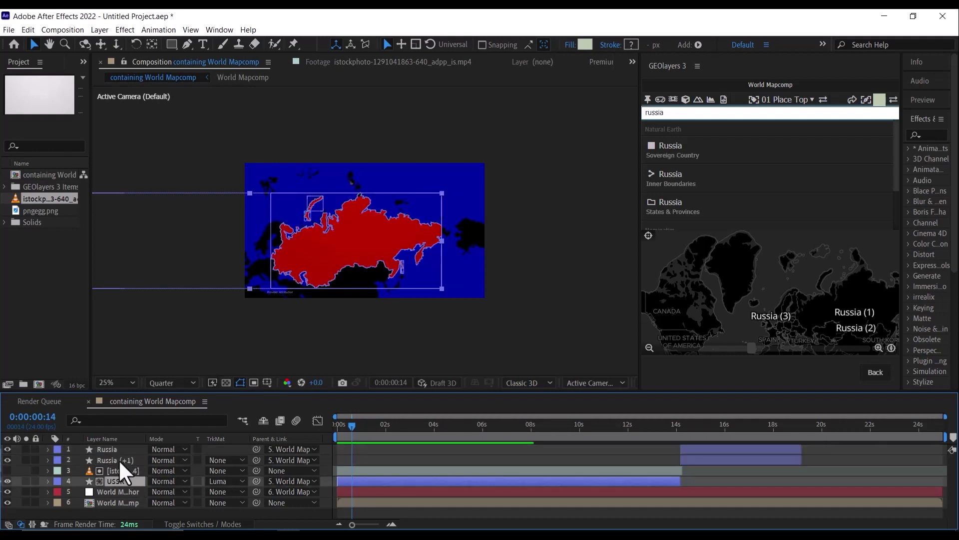
pyautogui.click(118, 459)
pyautogui.press('Delete')
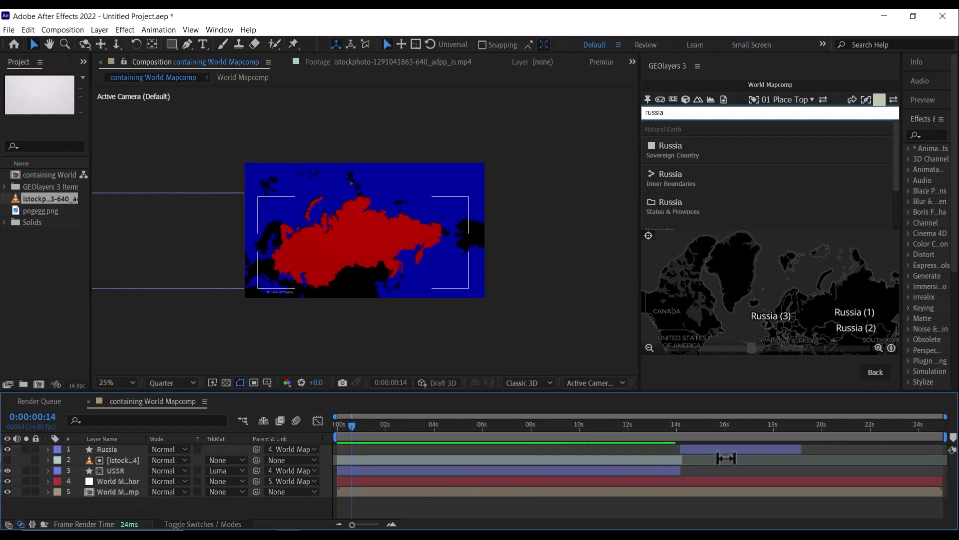
# Step: At 14:05, change the Russia shape's fill colour to red (E30000)
pyautogui.click(705, 448)
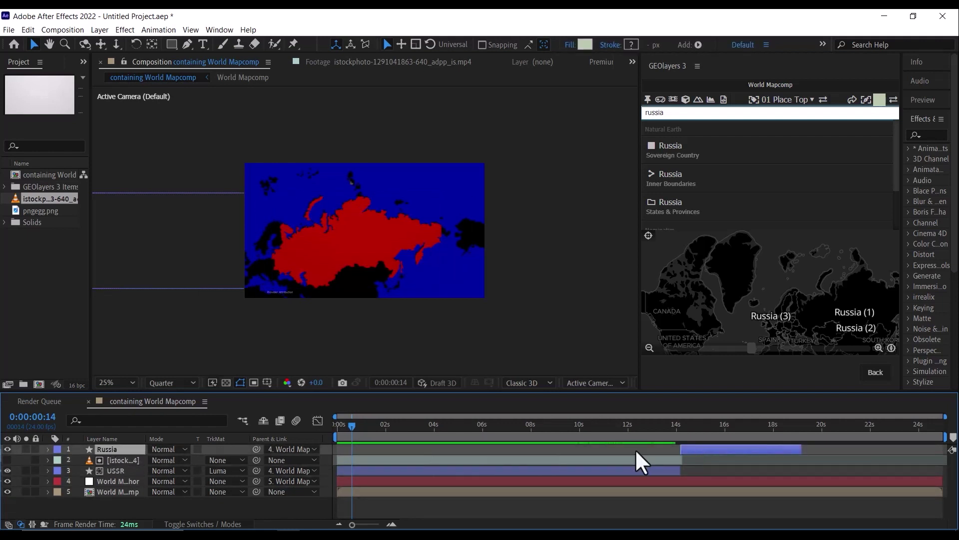
pyautogui.click(682, 424)
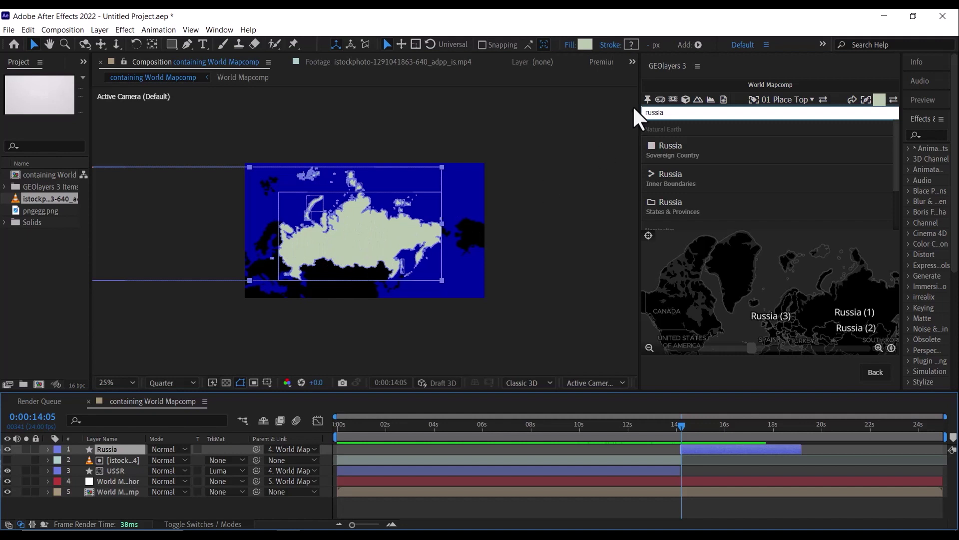
pyautogui.click(585, 45)
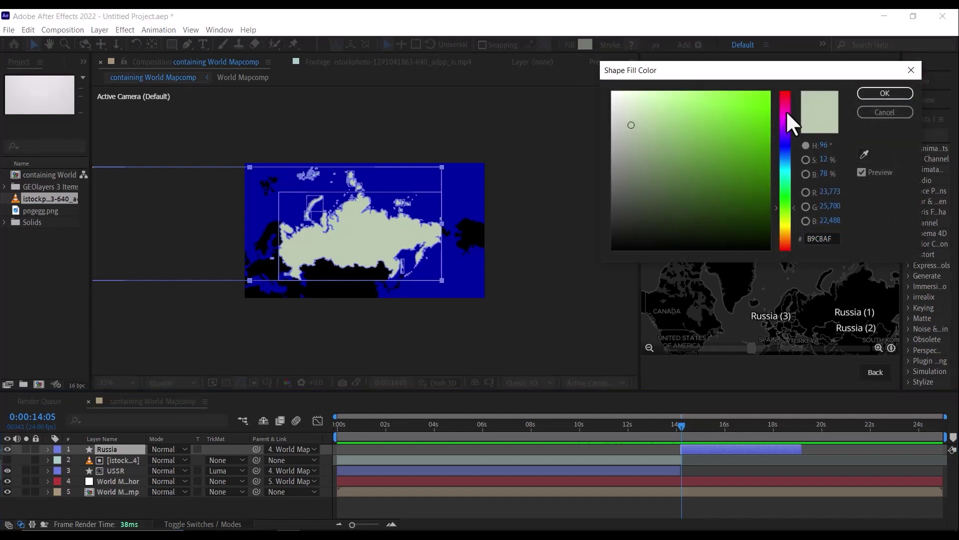
pyautogui.moveTo(789, 120); pyautogui.dragTo(770, 107)
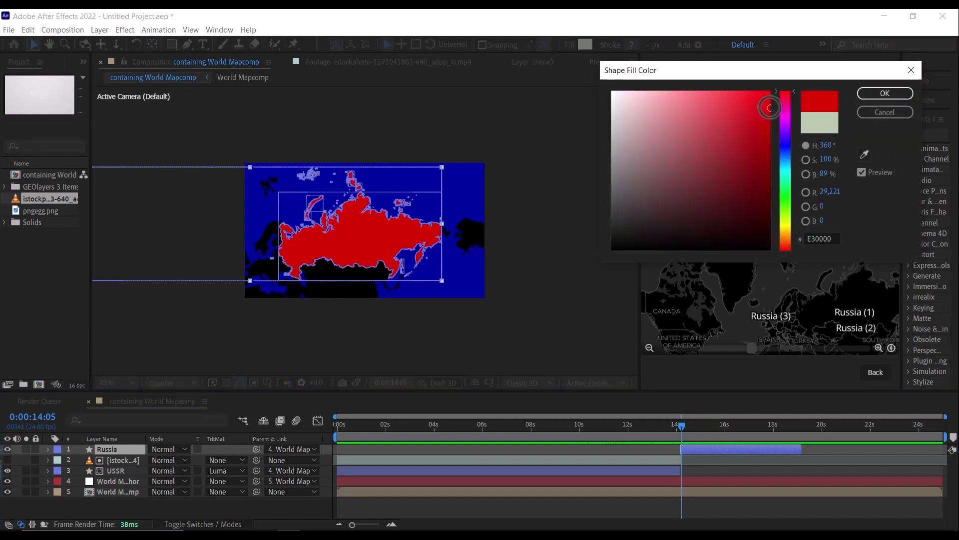
pyautogui.click(884, 93)
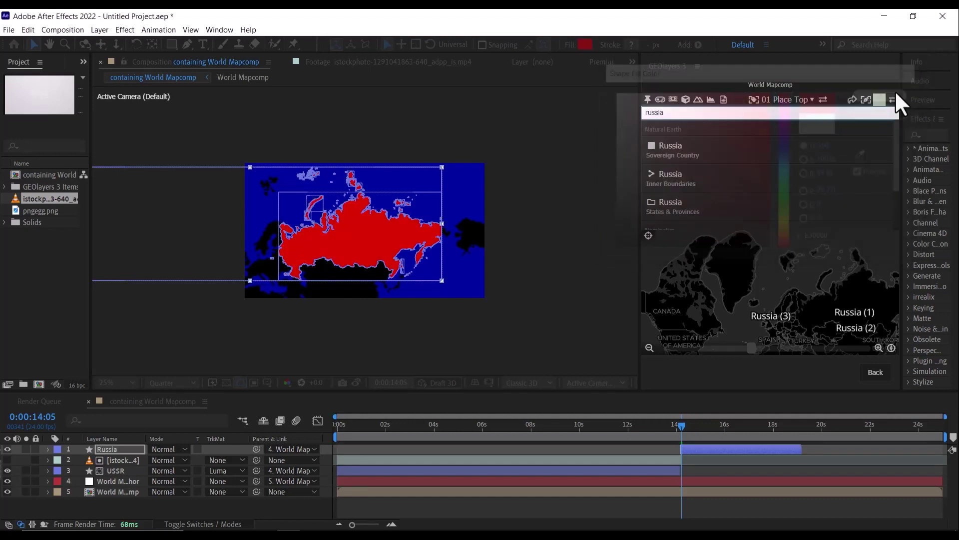
pyautogui.click(687, 446)
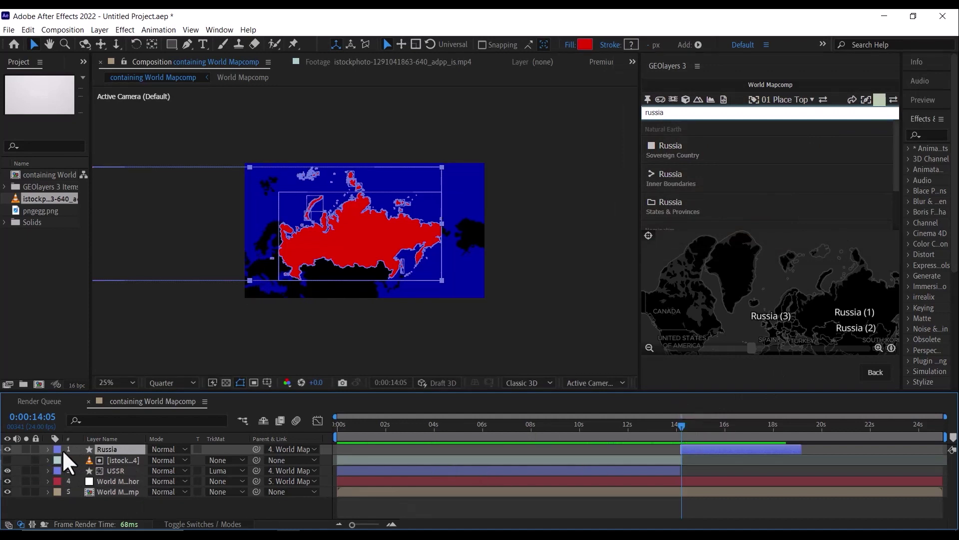
# Step: Keyframe the Russia layer's opacity from 0% at 14:05 to 100% at 14:14
pyautogui.press('t')
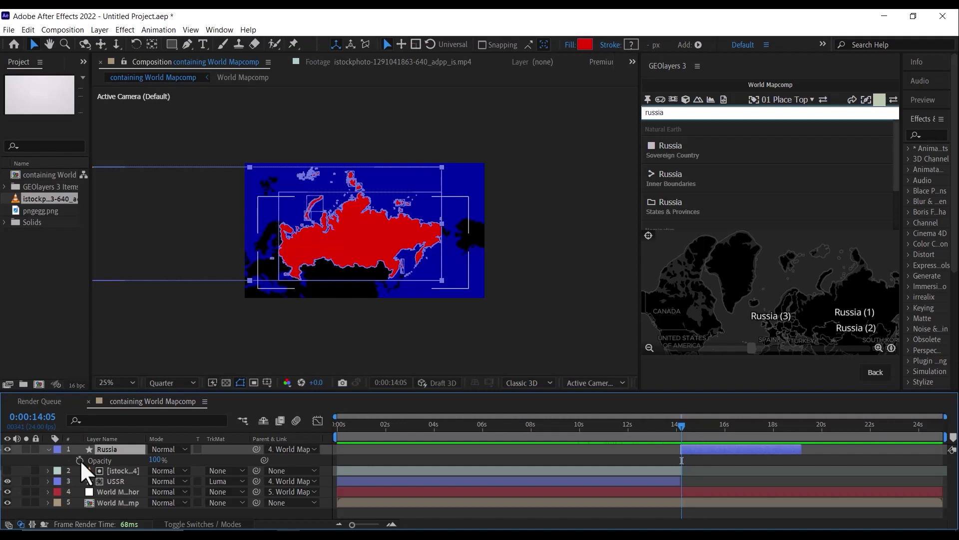
pyautogui.click(79, 459)
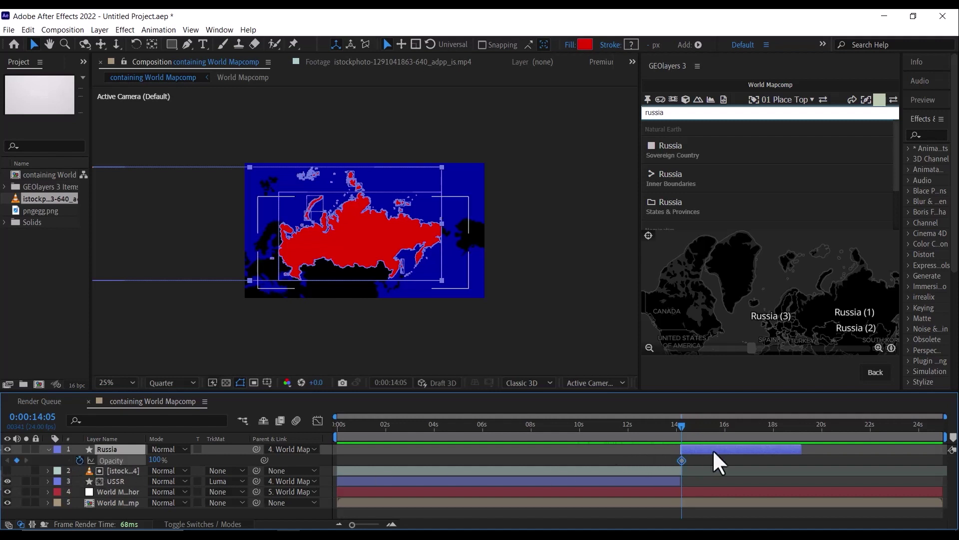
pyautogui.moveTo(151, 461); pyautogui.dragTo(70, 474)
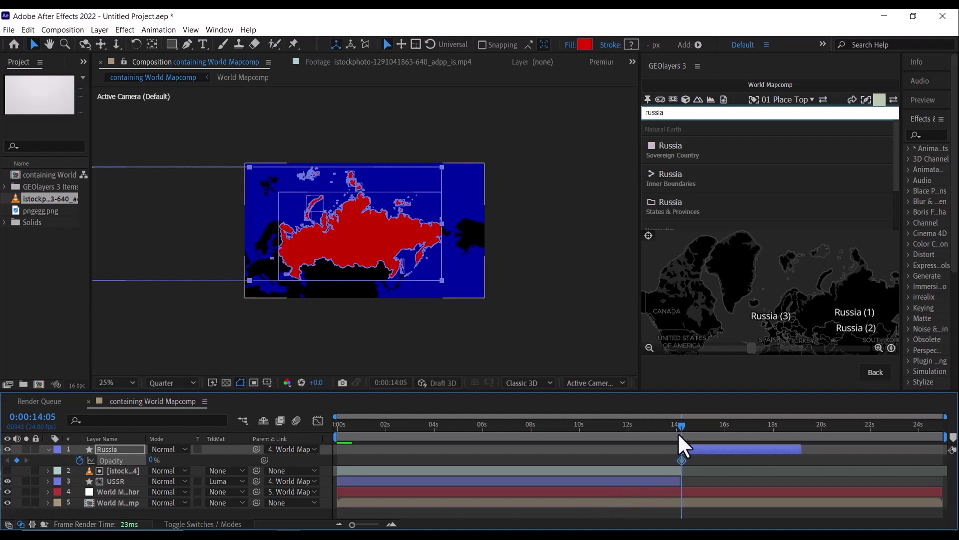
pyautogui.moveTo(687, 427); pyautogui.dragTo(690, 428)
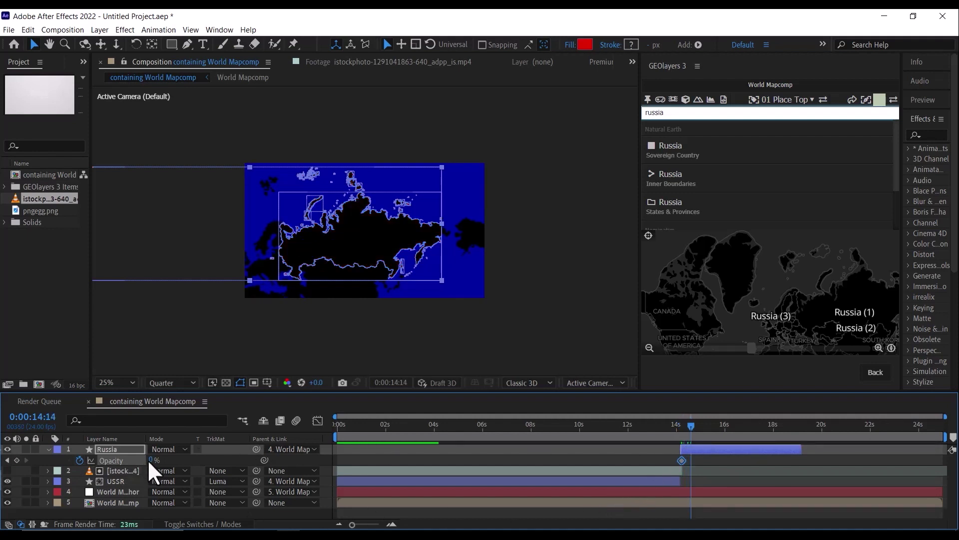
pyautogui.moveTo(149, 459); pyautogui.dragTo(358, 464)
pyautogui.moveTo(394, 423); pyautogui.dragTo(311, 425)
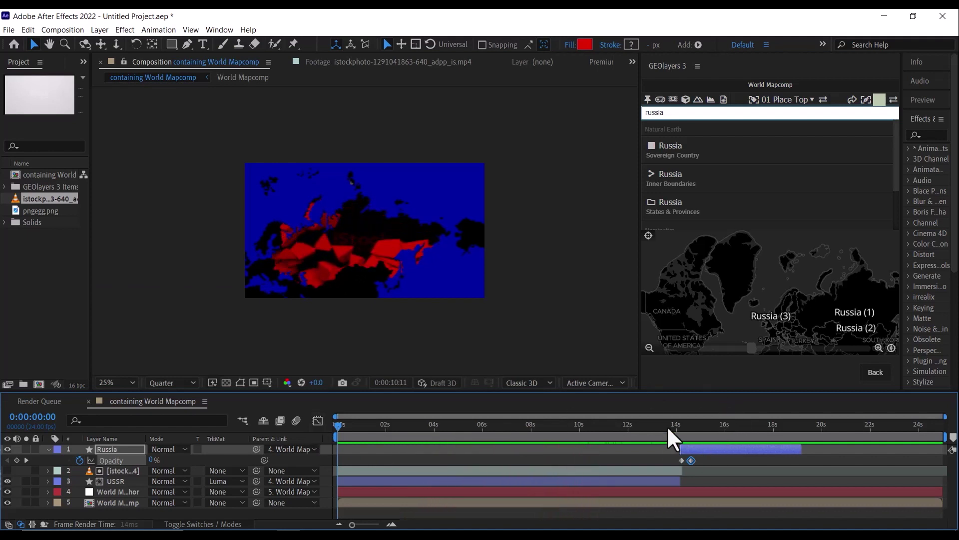
pyautogui.click(688, 425)
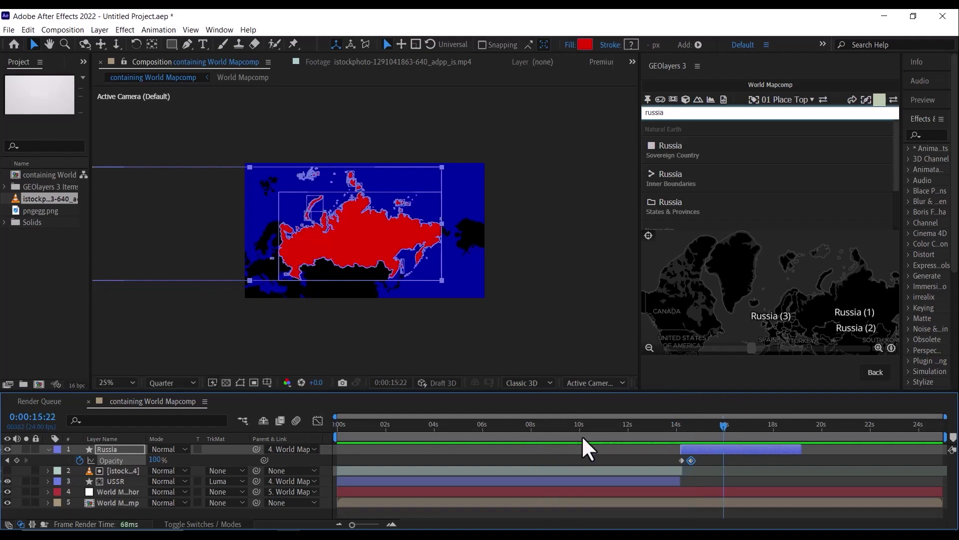
# Step: Play the animation from 0 s, collapsing the Russia layer's Opacity property during playback
pyautogui.moveTo(362, 430); pyautogui.dragTo(315, 431)
pyautogui.press('space')
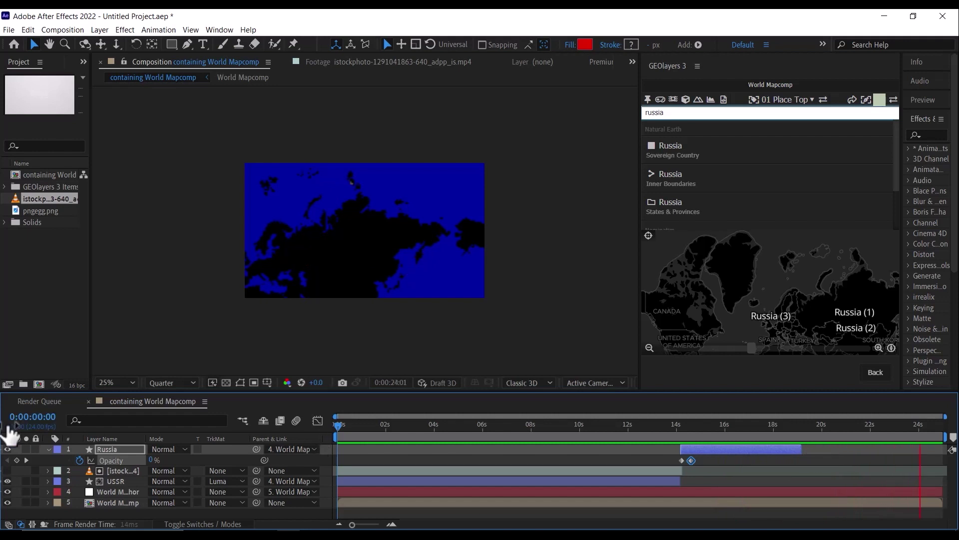
pyautogui.click(49, 449)
pyautogui.click(137, 508)
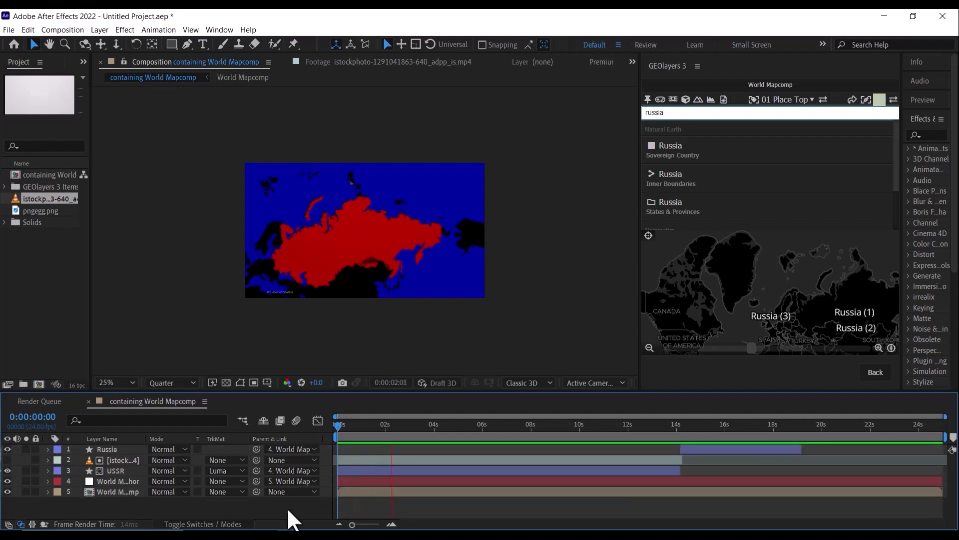
pyautogui.press('space')
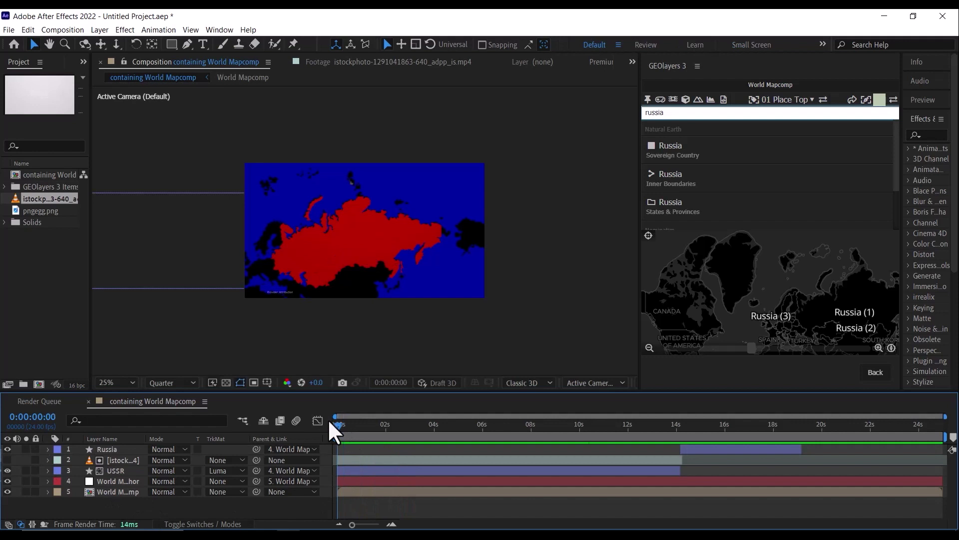